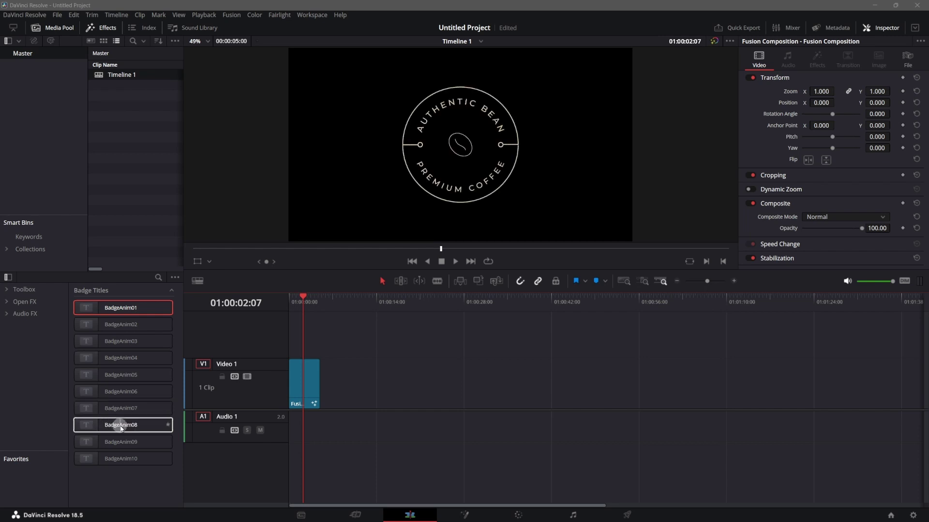
Step: Place the BadgeAnim08 title on V1 after the Fusion clip and play it back
{"action": "left_click_drag", "start_coordinate": [119, 428], "coordinate": [375, 402]}
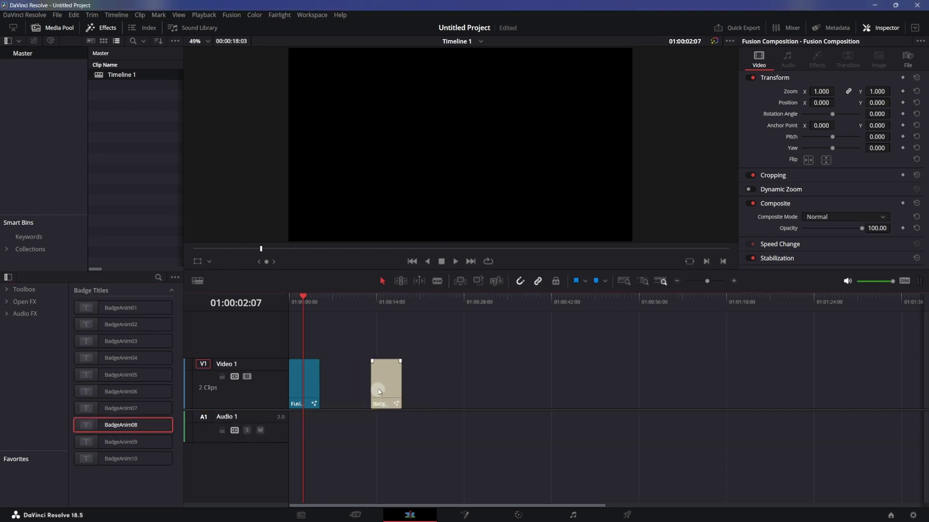
{"action": "left_click", "coordinate": [381, 369]}
{"action": "left_click", "coordinate": [370, 304]}
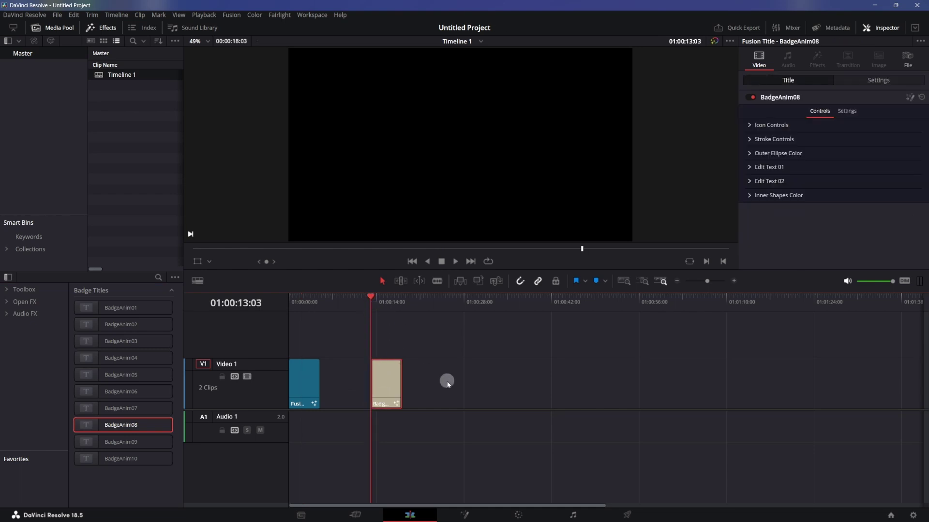
{"action": "key", "text": "space"}
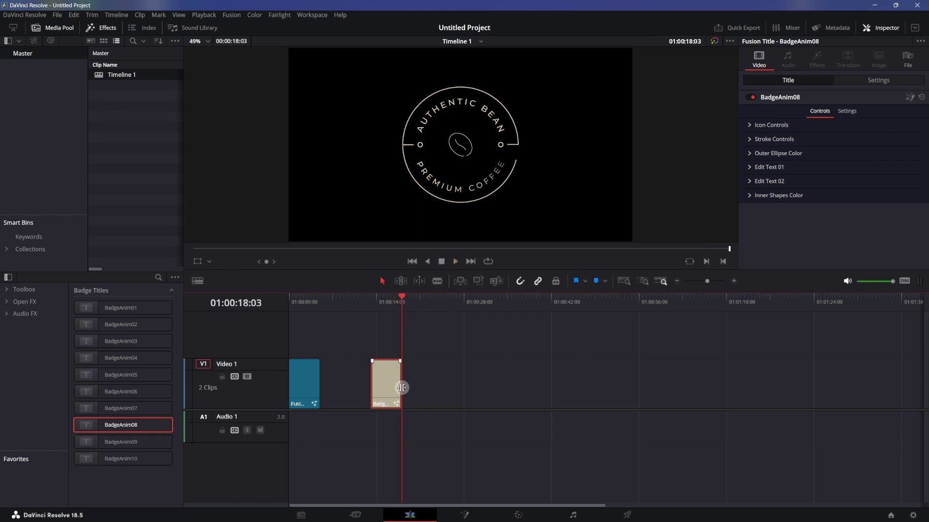
{"action": "left_click", "coordinate": [390, 309]}
{"action": "left_click_drag", "start_coordinate": [391, 313], "coordinate": [390, 348]}
Step: Extend the title to end around 01:00:32:00, play its ending, and preview it on the Fusion page
{"action": "left_click_drag", "start_coordinate": [400, 382], "coordinate": [489, 383]}
{"action": "left_click", "coordinate": [464, 303]}
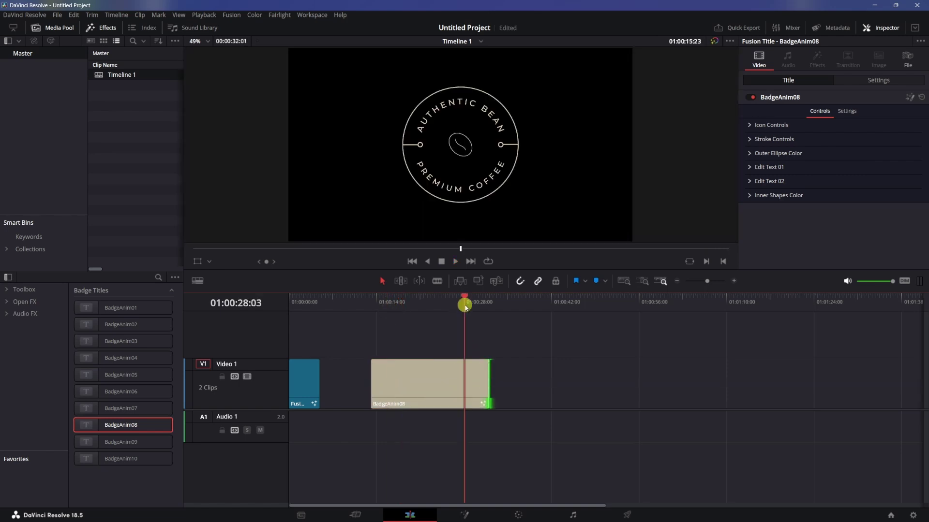
{"action": "left_click", "coordinate": [418, 302]}
{"action": "left_click", "coordinate": [470, 303]}
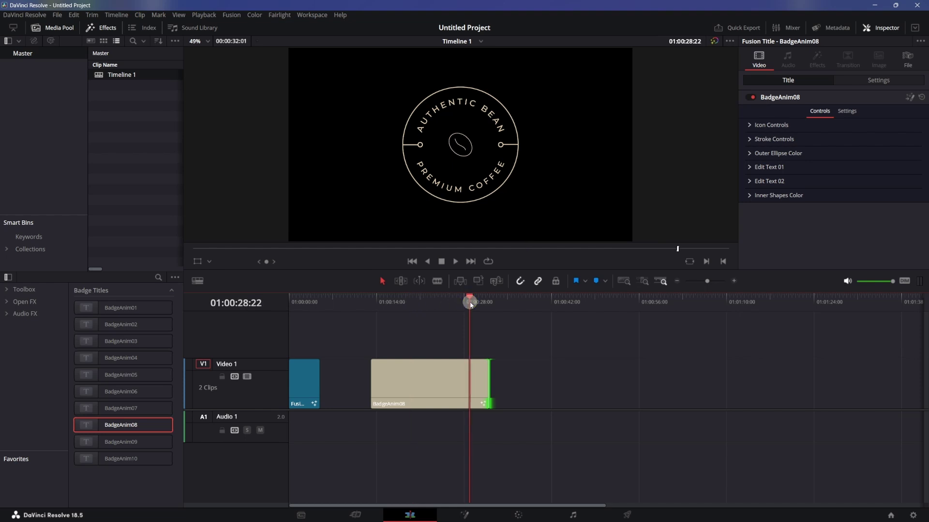
{"action": "key", "text": "space"}
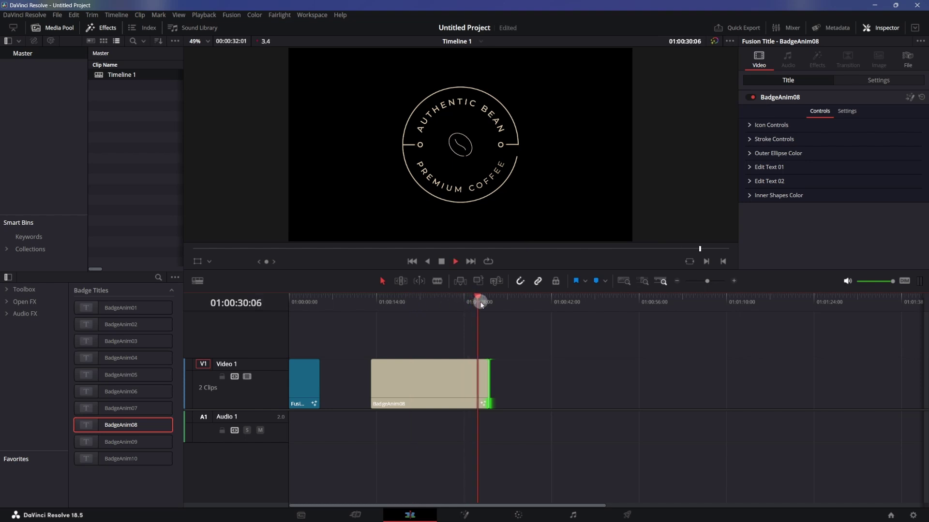
{"action": "left_click", "coordinate": [440, 387]}
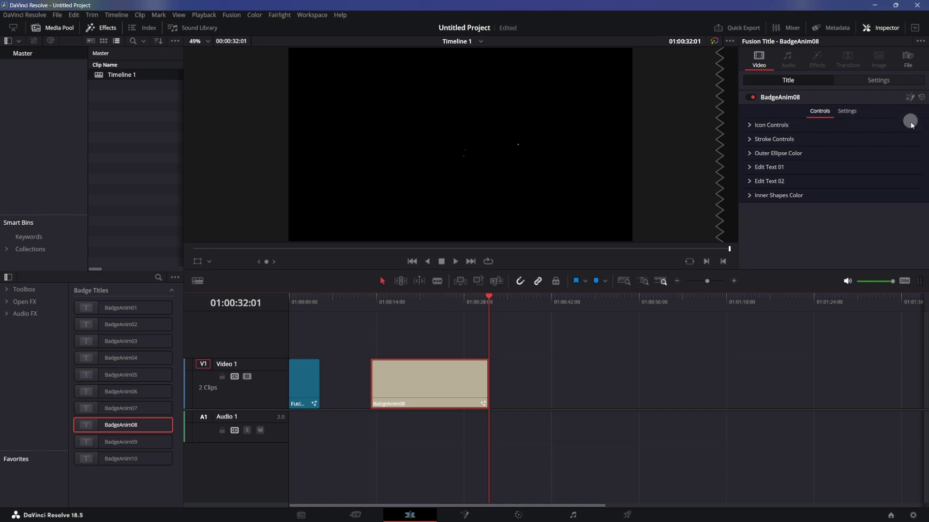
{"action": "left_click", "coordinate": [464, 515]}
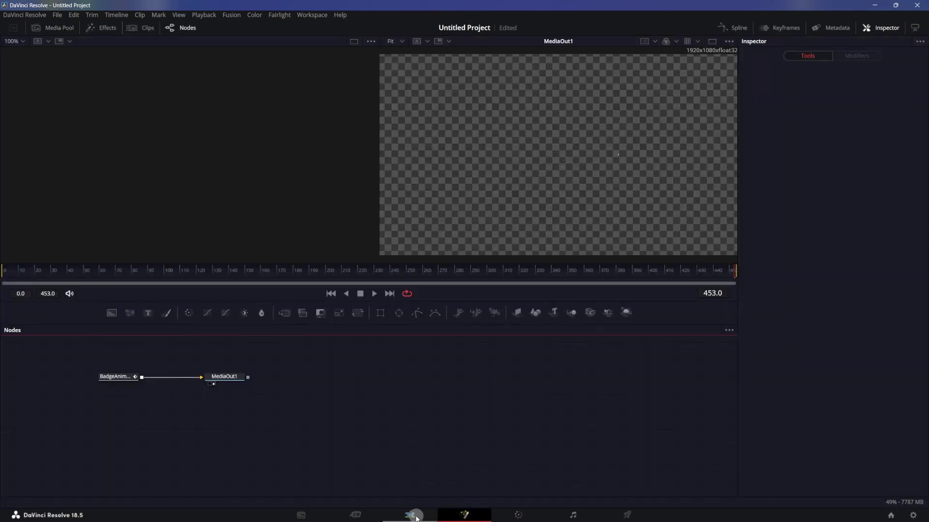
{"action": "left_click", "coordinate": [410, 515]}
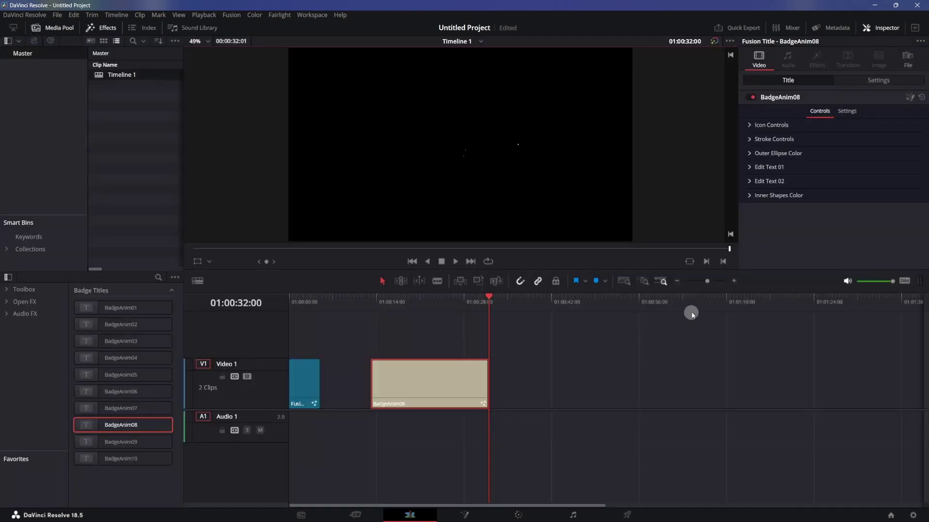
Step: Turn the title's coffee-bean icon yellow by setting its Blue value to 0
{"action": "left_click_drag", "start_coordinate": [480, 321], "coordinate": [435, 329]}
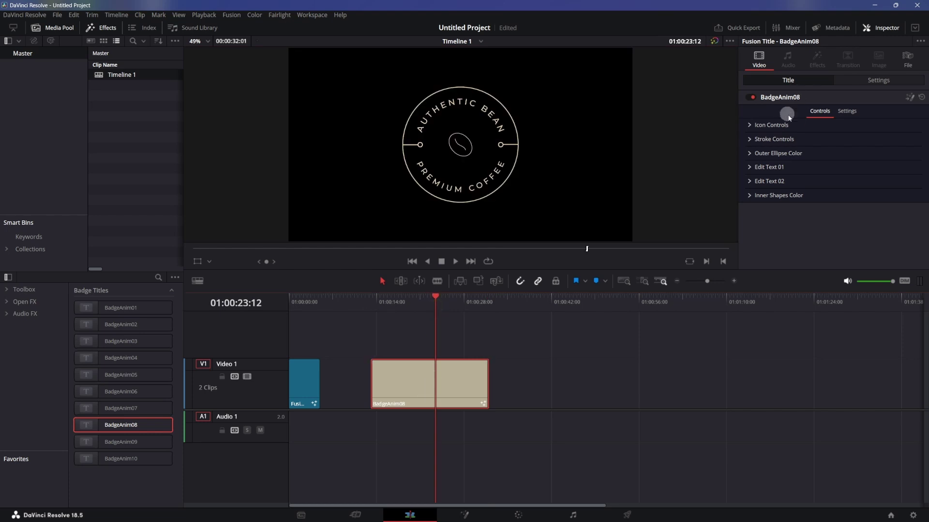
{"action": "left_click", "coordinate": [811, 117]}
{"action": "left_click", "coordinate": [749, 125]}
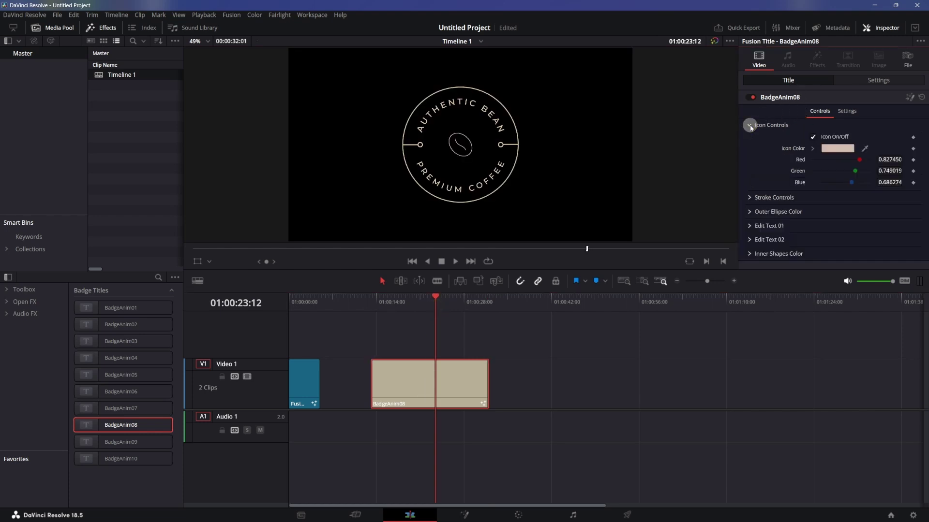
{"action": "left_click", "coordinate": [814, 138]}
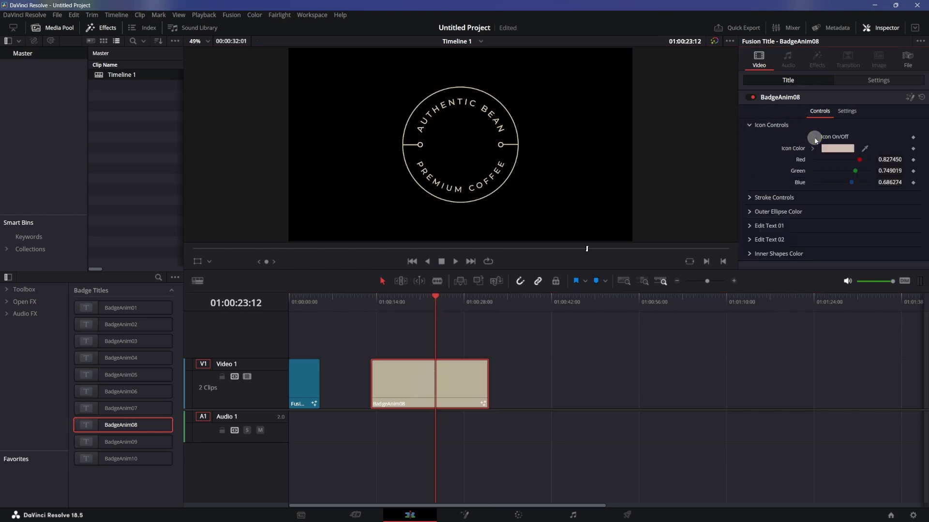
{"action": "left_click", "coordinate": [814, 138]}
{"action": "left_click_drag", "start_coordinate": [851, 183], "coordinate": [790, 183]}
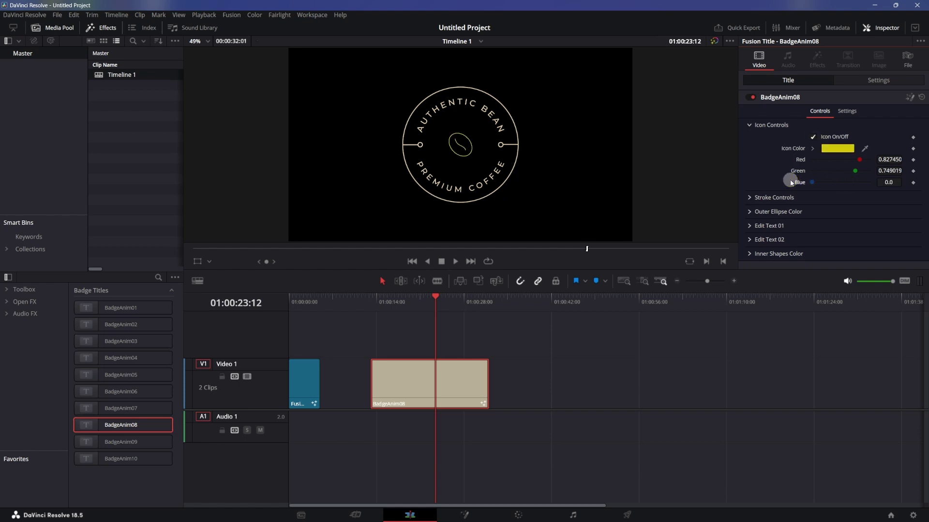
{"action": "left_click", "coordinate": [749, 127]}
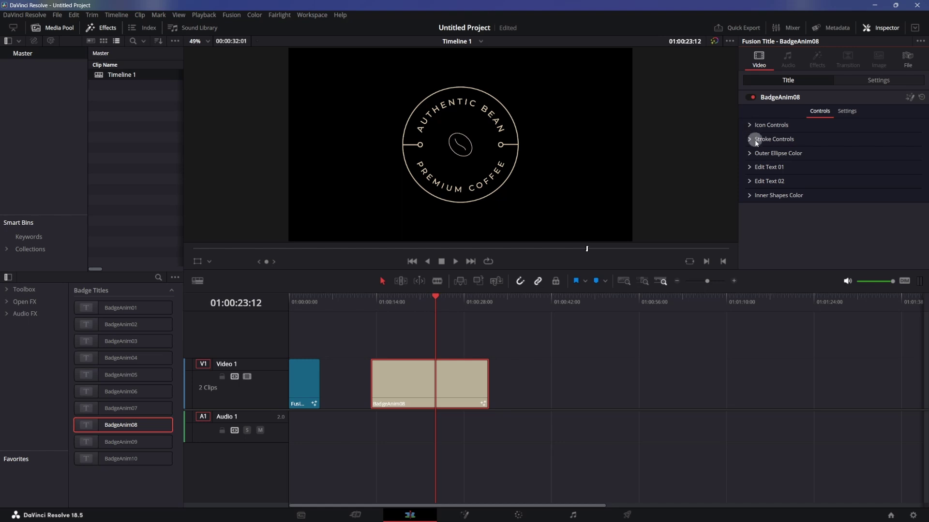
Step: Set Stroke Width to 0.0032, check Outer Ellipse Color, and select the title clip
{"action": "left_click", "coordinate": [757, 140]}
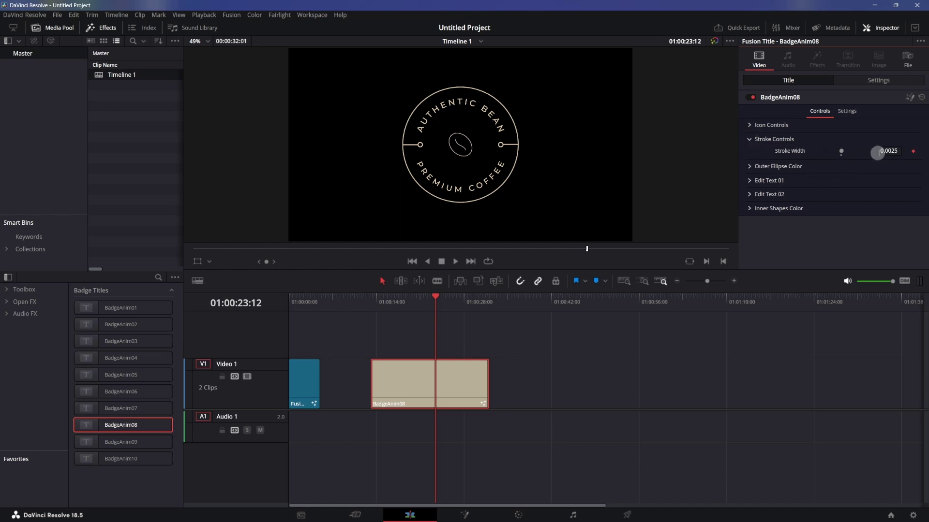
{"action": "left_click", "coordinate": [888, 150]}
{"action": "type", "text": "0.0032"}
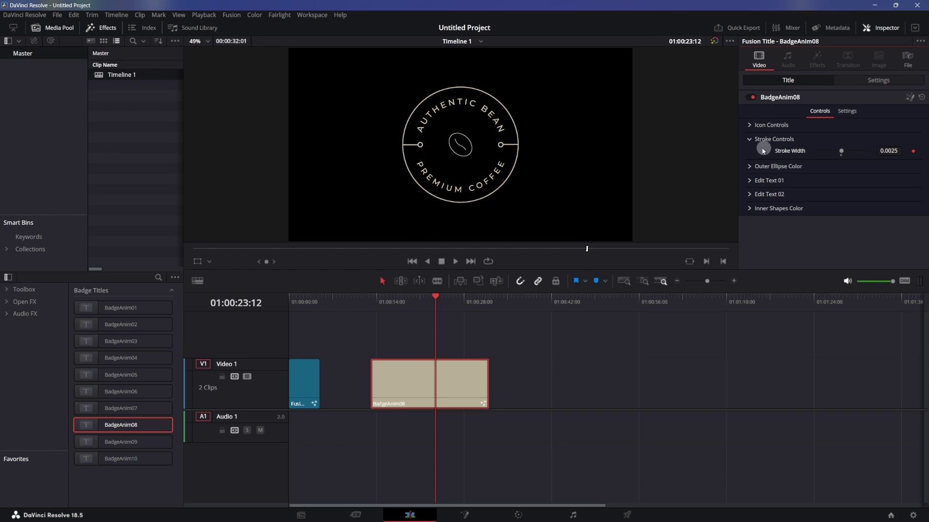
{"action": "left_click", "coordinate": [749, 139]}
{"action": "left_click", "coordinate": [750, 153]}
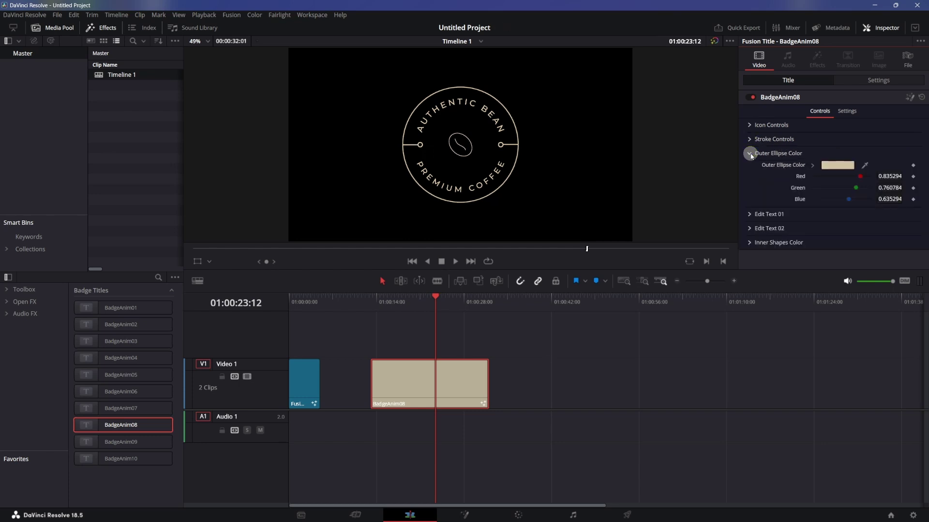
{"action": "left_click", "coordinate": [750, 154]}
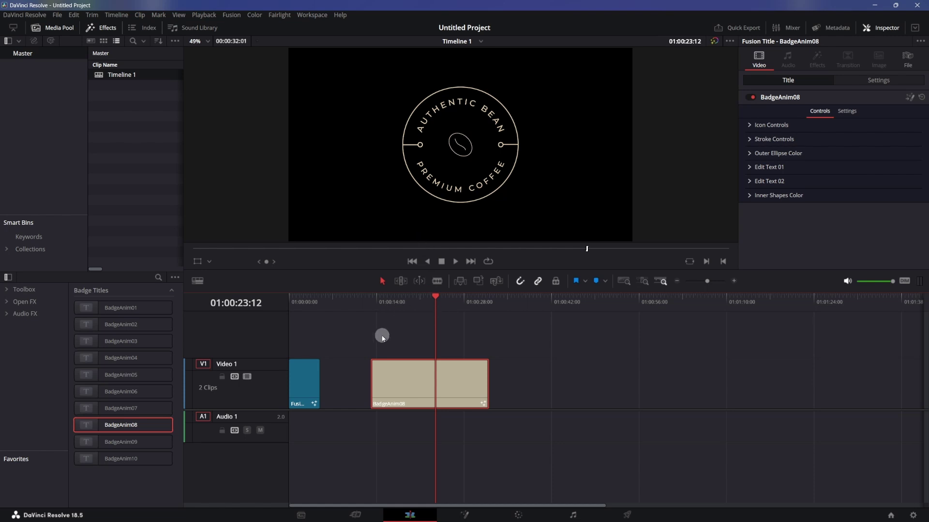
{"action": "left_click", "coordinate": [434, 379]}
Step: Delete the BadgeAnim08 clip and open the remaining Fusion clip on the Fusion page
{"action": "key", "text": "Delete"}
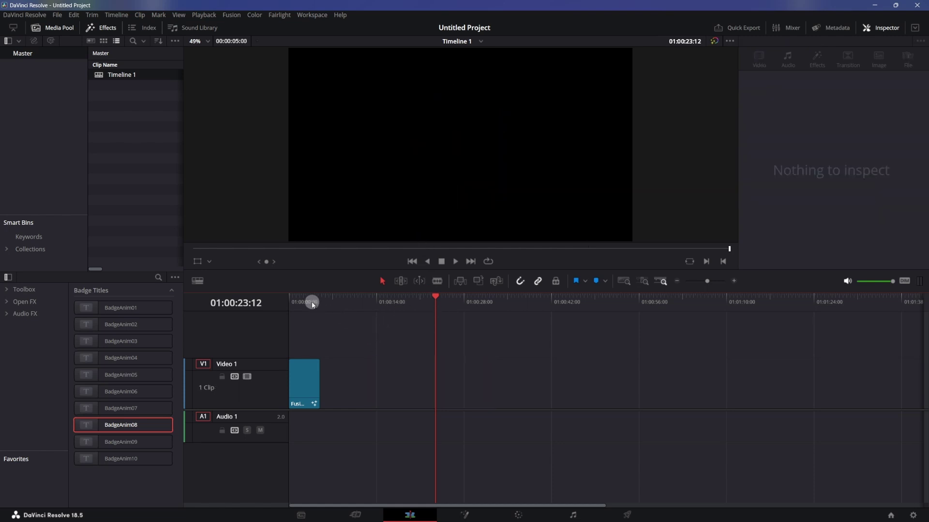
{"action": "left_click", "coordinate": [290, 304]}
{"action": "left_click", "coordinate": [306, 380]}
{"action": "left_click", "coordinate": [462, 513]}
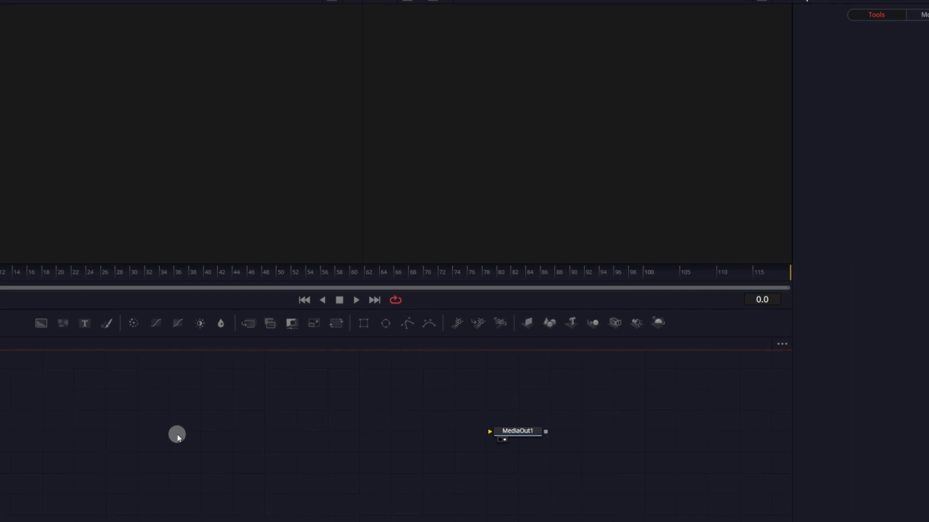
Step: Add an sEllipse node and show its white circle in the viewer
{"action": "key", "text": "shift+space"}
{"action": "type", "text": "s"}
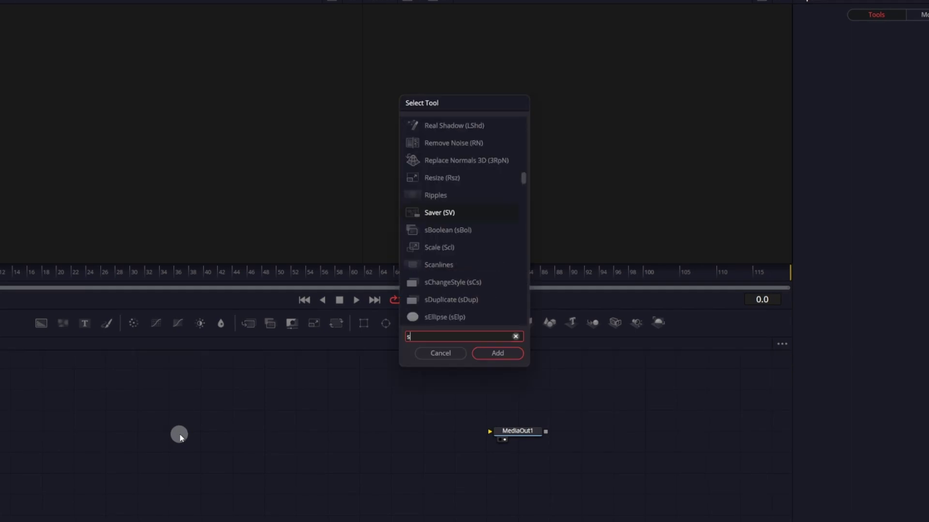
{"action": "left_click", "coordinate": [455, 318]}
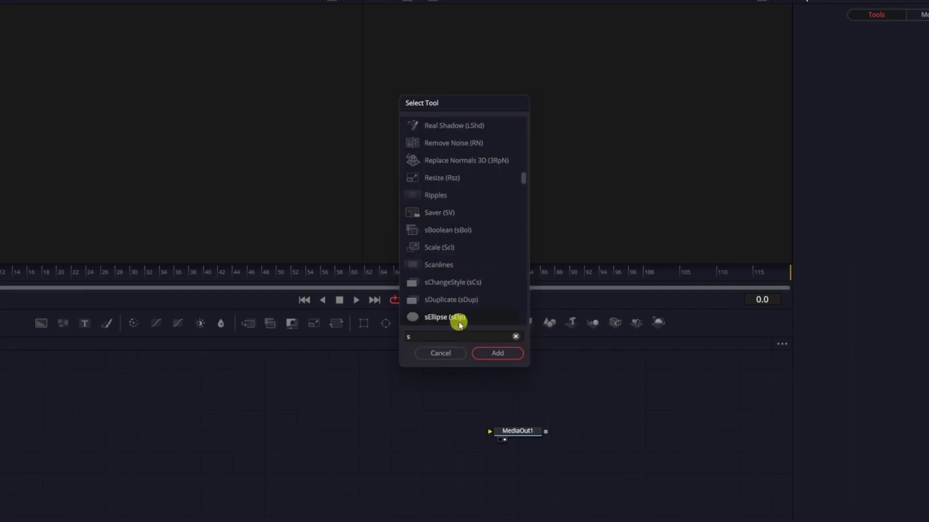
{"action": "left_click", "coordinate": [494, 356]}
{"action": "key", "text": "1"}
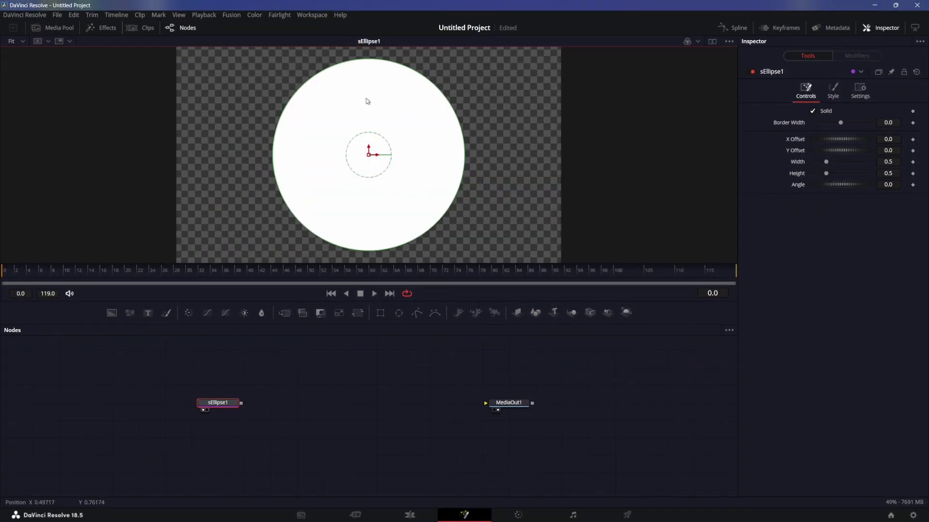
Step: Make the ellipse an outline with 0.005 border width and shrink it to about 0.35
{"action": "left_click", "coordinate": [812, 112]}
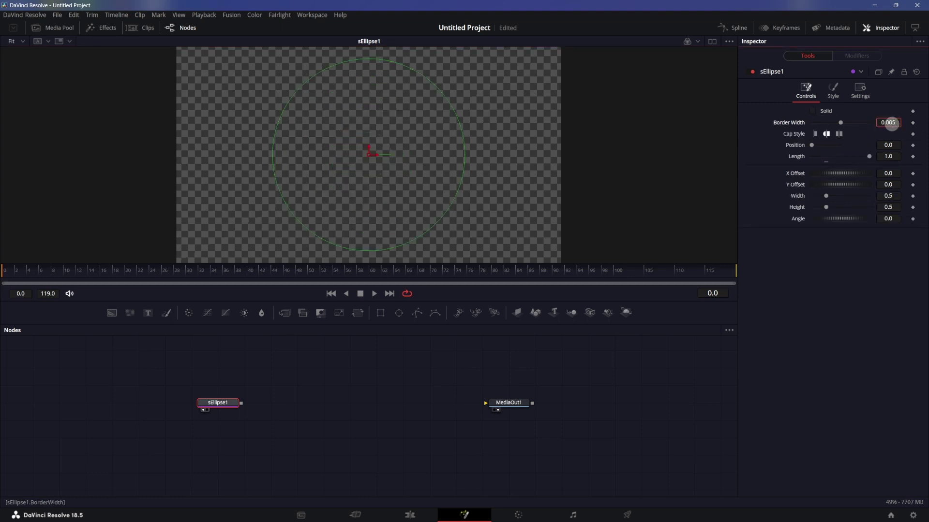
{"action": "left_click", "coordinate": [891, 123]}
{"action": "type", "text": "0.005"}
{"action": "key", "text": "Return"}
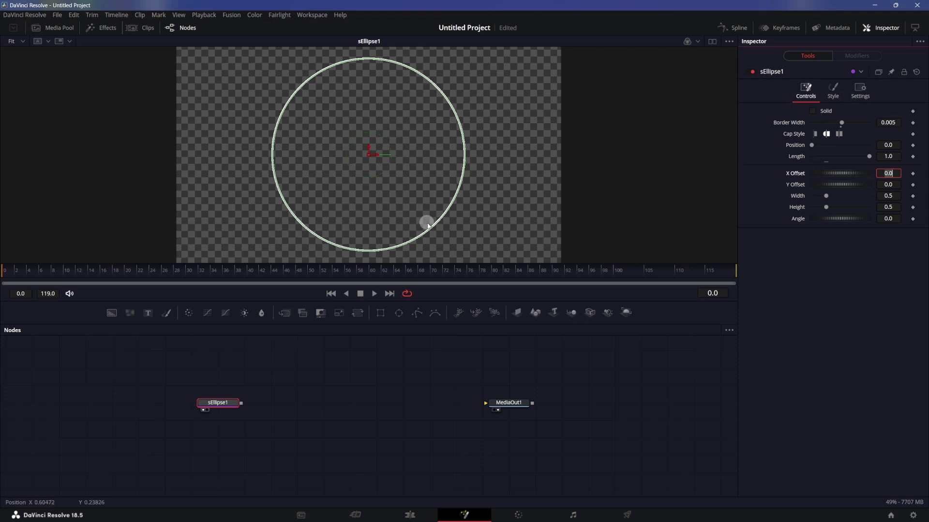
{"action": "left_click_drag", "start_coordinate": [434, 227], "coordinate": [414, 207]}
Step: Add an sRender node after sEllipse1
{"action": "left_click", "coordinate": [257, 424]}
{"action": "left_click", "coordinate": [217, 404]}
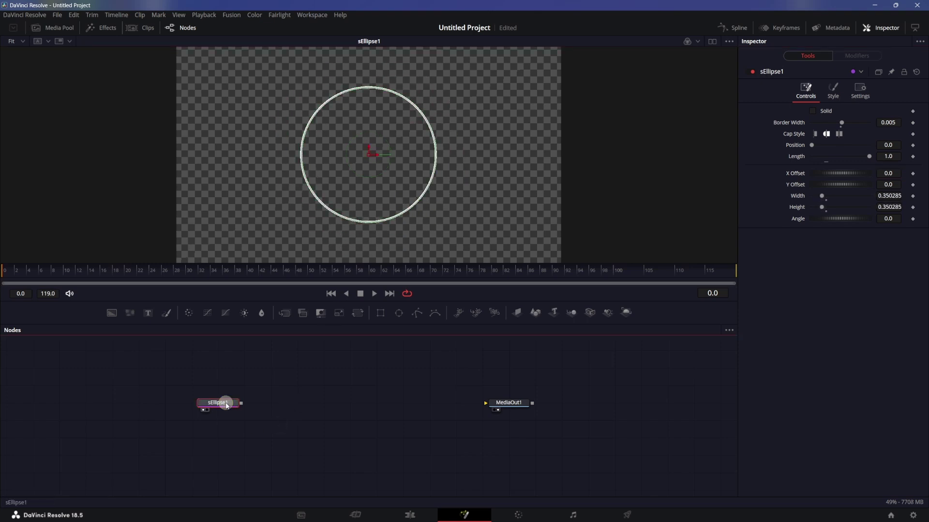
{"action": "key", "text": "shift+space"}
{"action": "type", "text": "sRender"}
{"action": "key", "text": "Return"}
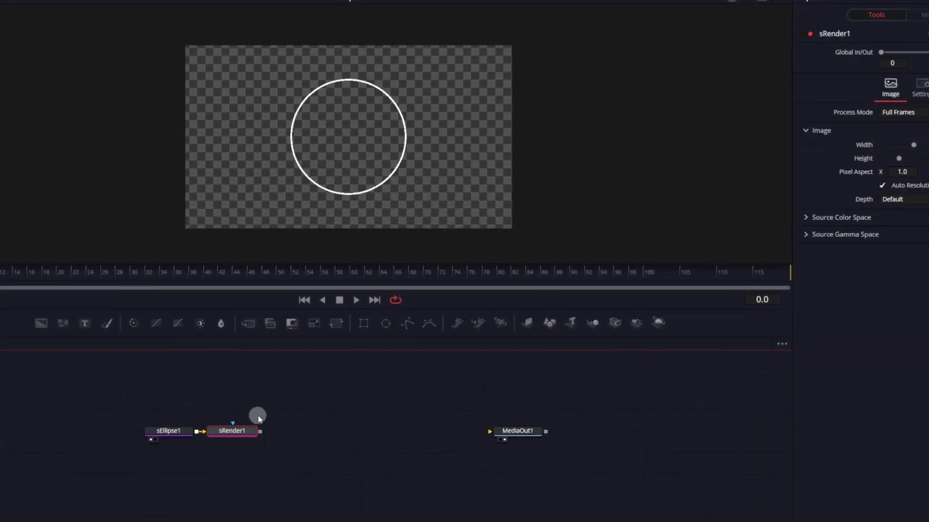
Step: Delete the sRender1 node and add a Text node below the ellipse
{"action": "left_click_drag", "start_coordinate": [258, 415], "coordinate": [242, 465]}
{"action": "key", "text": "Delete"}
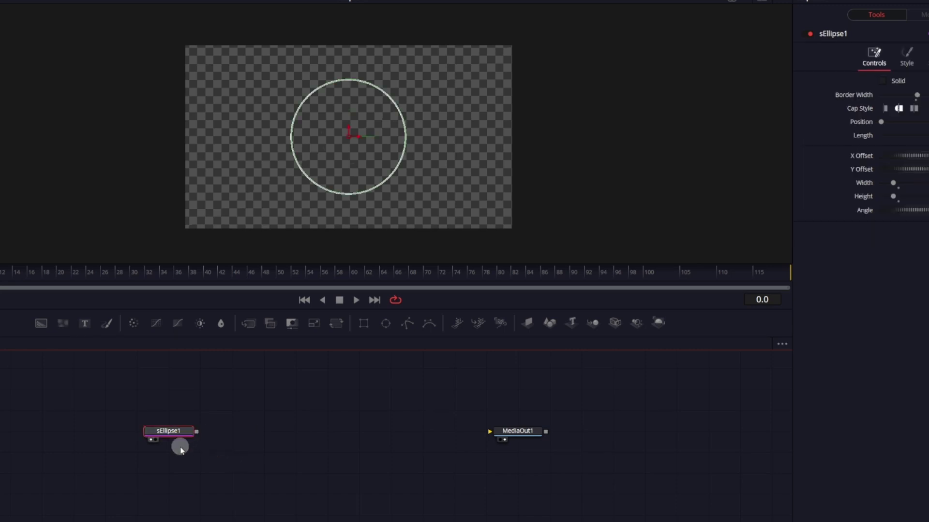
{"action": "left_click", "coordinate": [85, 323]}
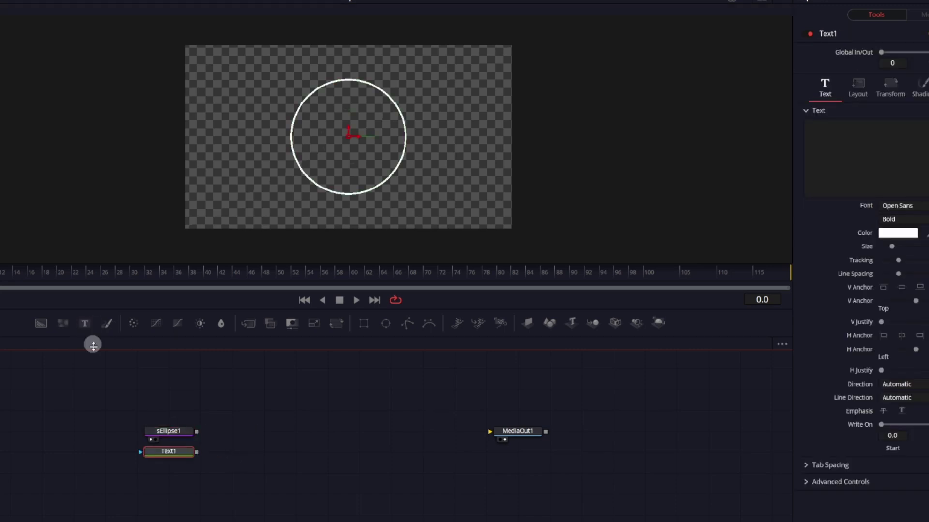
Step: Add an sRender after sEllipse1 and merge Text1 onto it, creating Merge1
{"action": "left_click", "coordinate": [198, 432]}
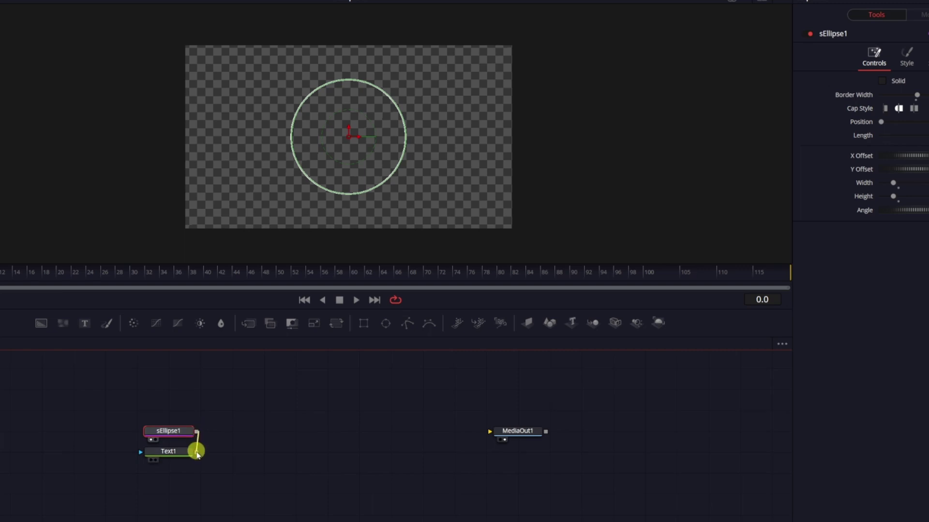
{"action": "key", "text": "shift+space"}
{"action": "type", "text": "srend"}
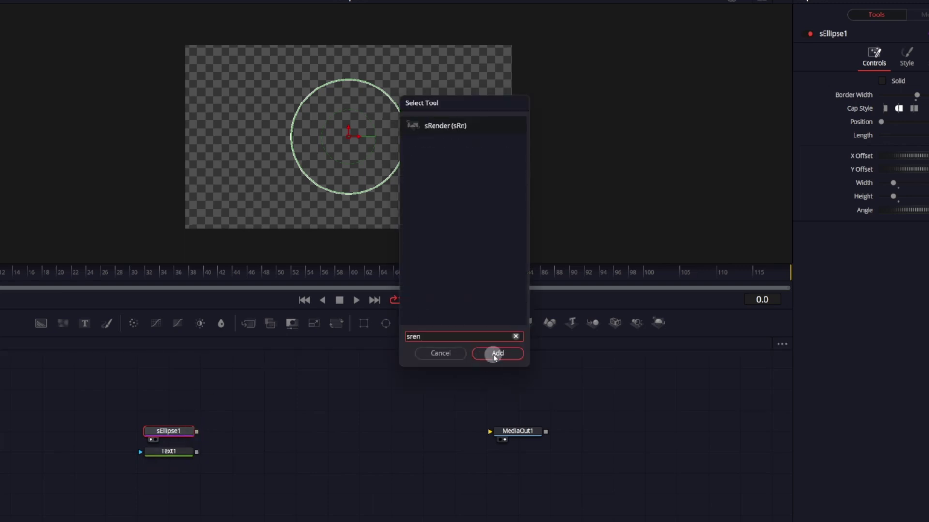
{"action": "left_click", "coordinate": [497, 353]}
{"action": "left_click_drag", "start_coordinate": [196, 453], "coordinate": [260, 431]}
{"action": "scroll", "coordinate": [356, 147], "scroll_direction": "up", "scroll_amount": 2}
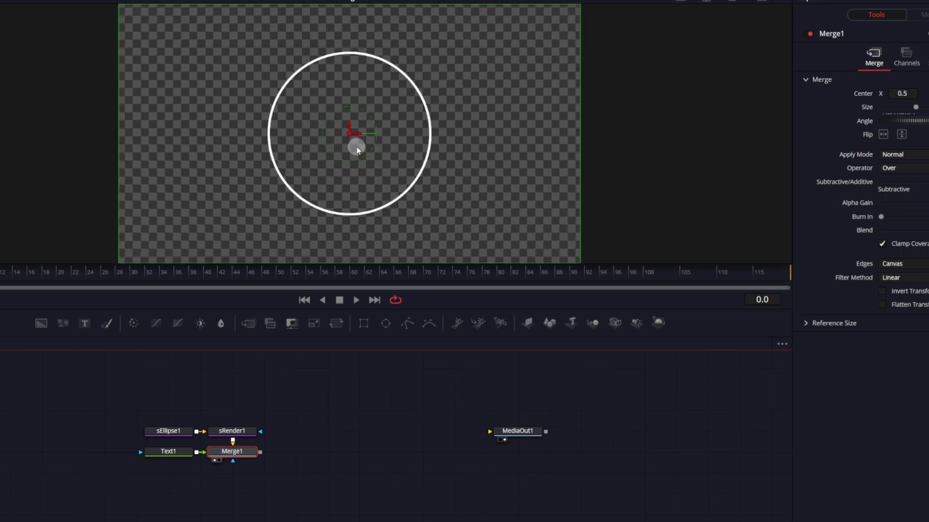
{"action": "left_click", "coordinate": [168, 431]}
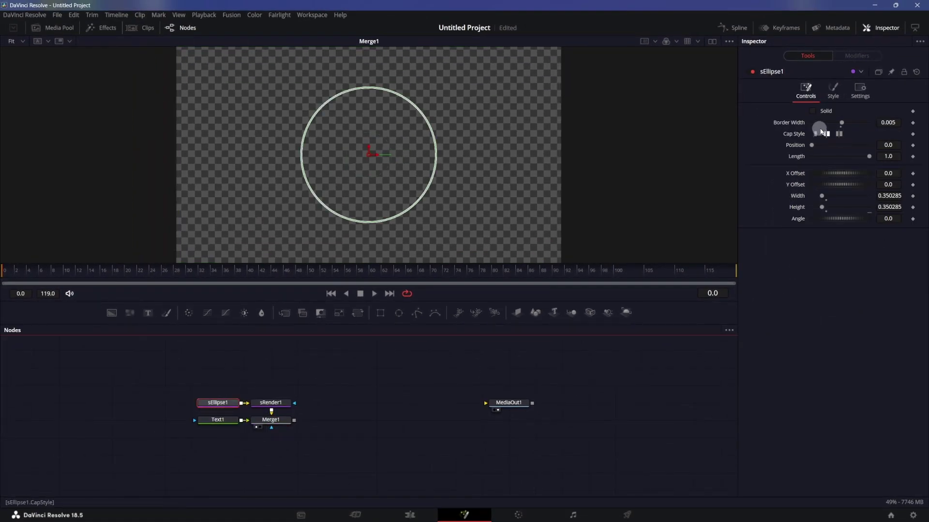
Step: Make the ring yellow by setting sEllipse1's Blue colour value to 0
{"action": "scroll", "coordinate": [379, 108], "scroll_direction": "up", "scroll_amount": 2}
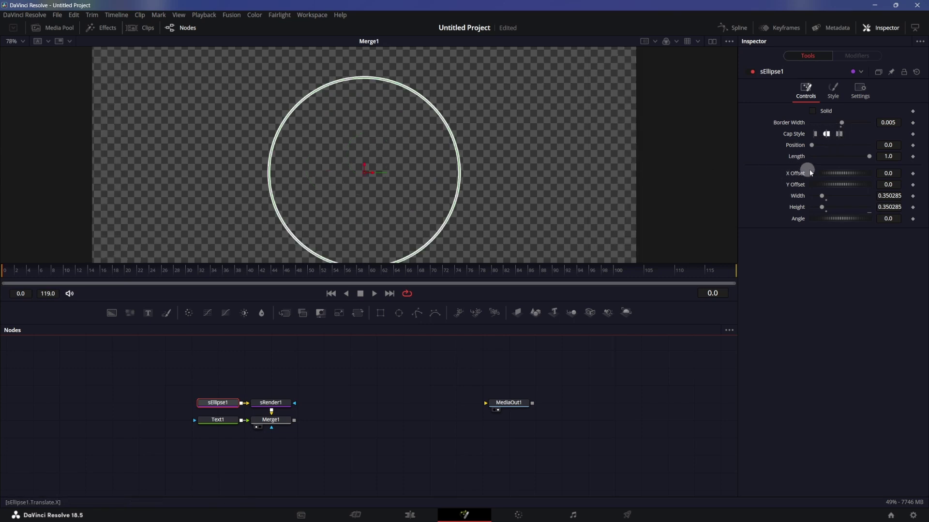
{"action": "left_click", "coordinate": [832, 93]}
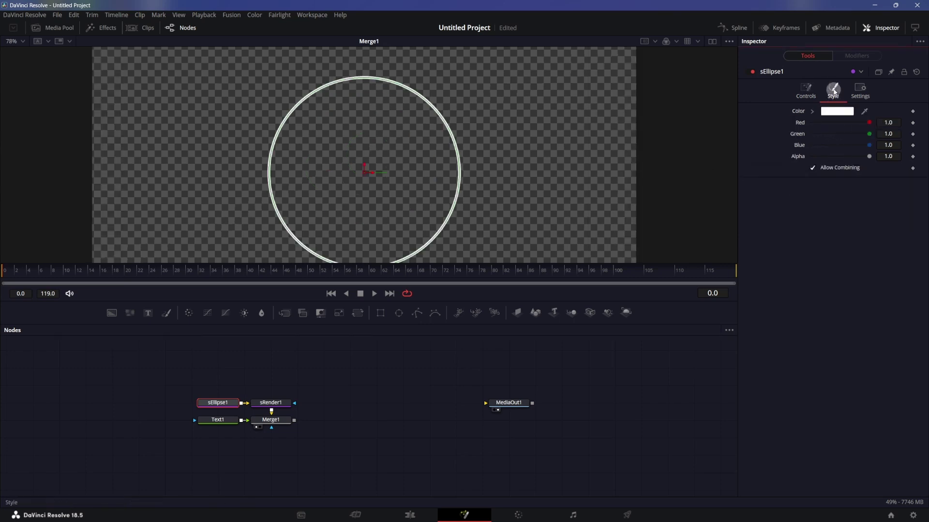
{"action": "left_click_drag", "start_coordinate": [870, 149], "coordinate": [811, 145]}
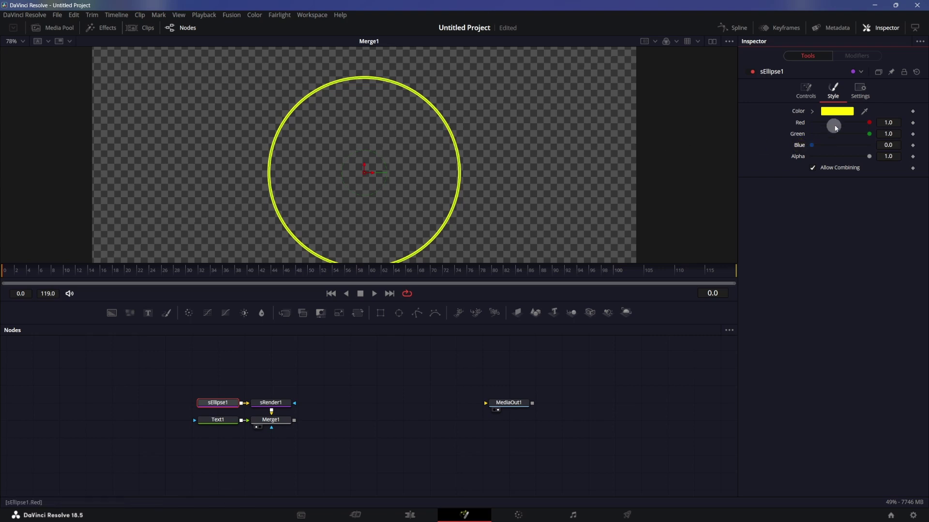
Step: Turn off the viewer's Checker Underlay so the image shows over black
{"action": "scroll", "coordinate": [364, 157], "scroll_direction": "down", "scroll_amount": 2}
{"action": "left_click", "coordinate": [728, 41]}
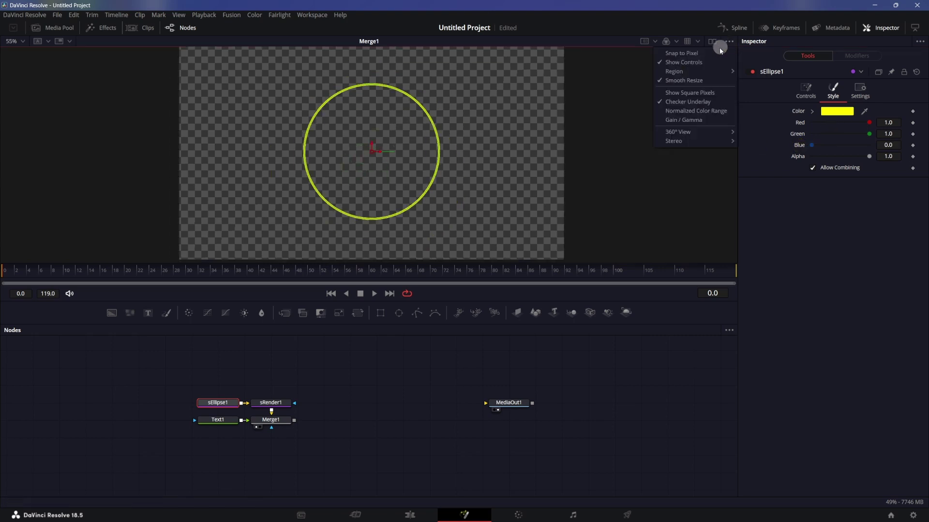
{"action": "left_click", "coordinate": [676, 103]}
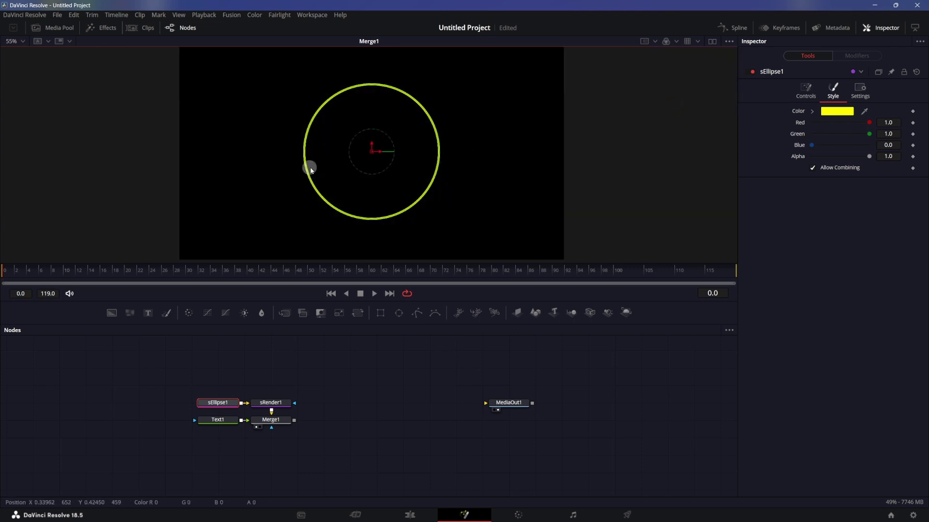
{"action": "left_click", "coordinate": [220, 420]}
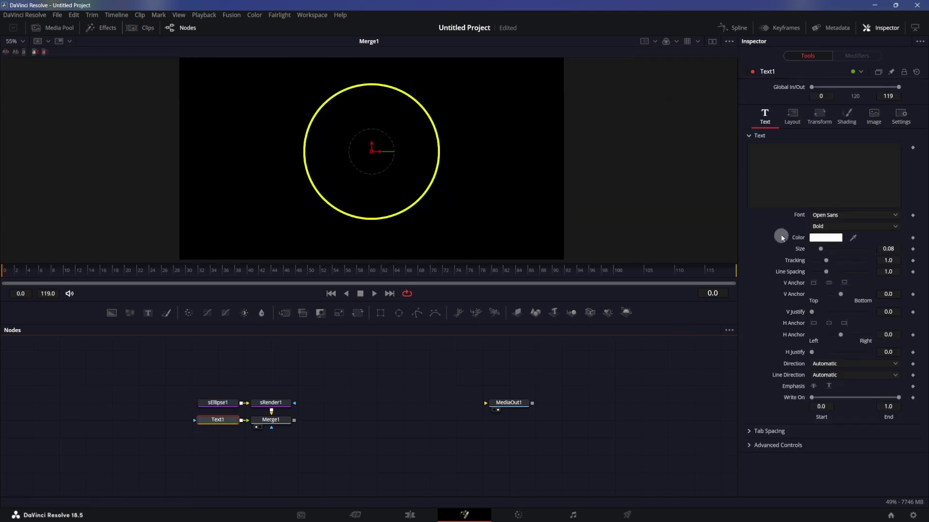
Step: Enter 'KEEP CALM AND DRINK COFFEE' as Text1's text and choose the Montserrat font
{"action": "left_click", "coordinate": [781, 178]}
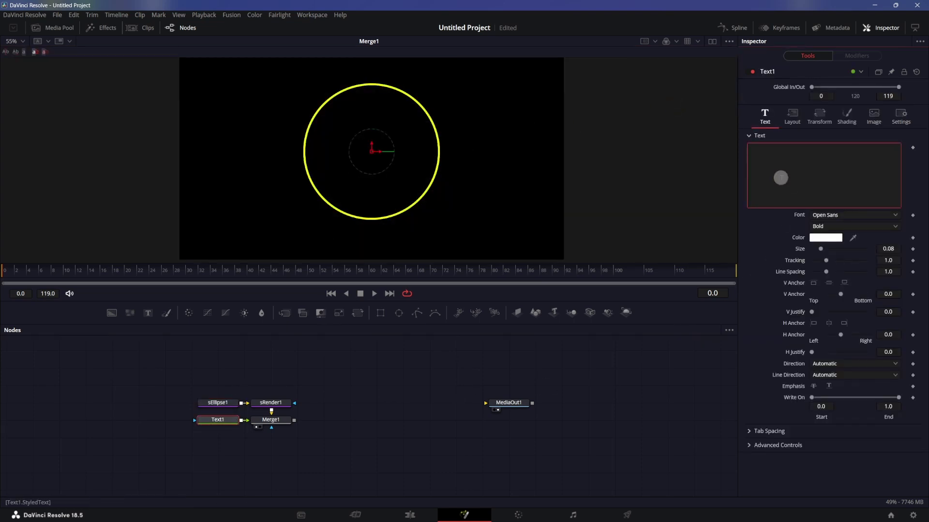
{"action": "type", "text": "KEEP CALM AND DRINK COFFEE"}
{"action": "left_click", "coordinate": [825, 216]}
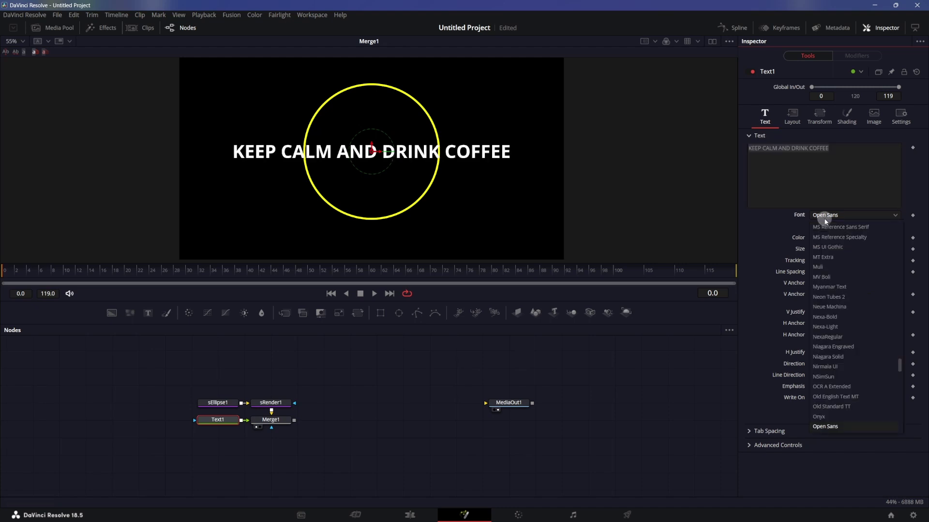
{"action": "key", "text": "Up"}
{"action": "key", "text": "Up"}
{"action": "key", "text": "Up"}
{"action": "key", "text": "Up"}
{"action": "key", "text": "Up"}
{"action": "key", "text": "Up"}
{"action": "key", "text": "Up"}
{"action": "key", "text": "Up"}
{"action": "key", "text": "Up"}
{"action": "key", "text": "Up"}
{"action": "key", "text": "Up"}
{"action": "key", "text": "Up"}
{"action": "key", "text": "Up"}
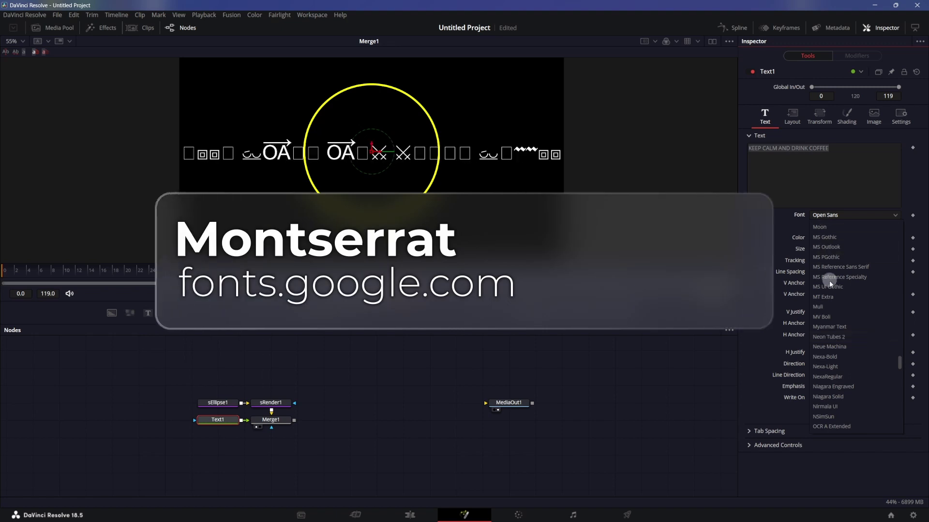
{"action": "scroll", "coordinate": [834, 300], "scroll_direction": "up", "scroll_amount": 2}
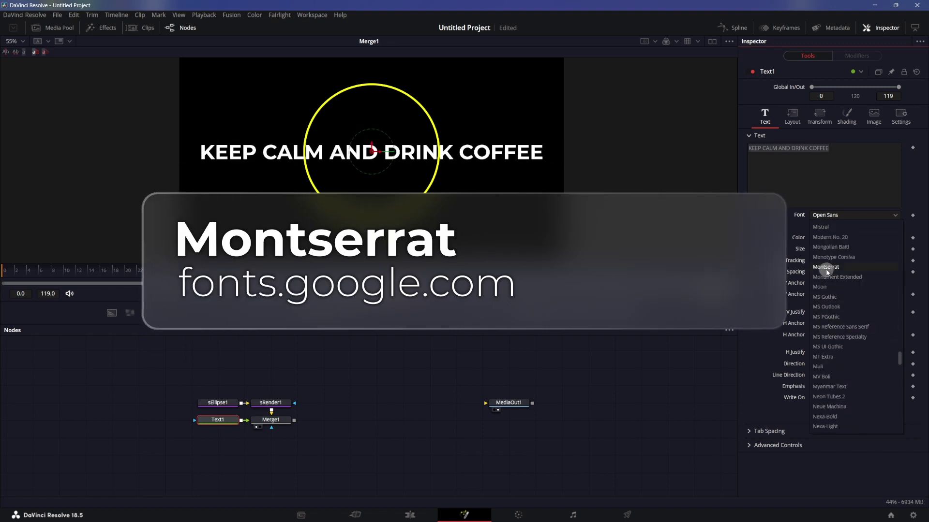
{"action": "left_click", "coordinate": [827, 277]}
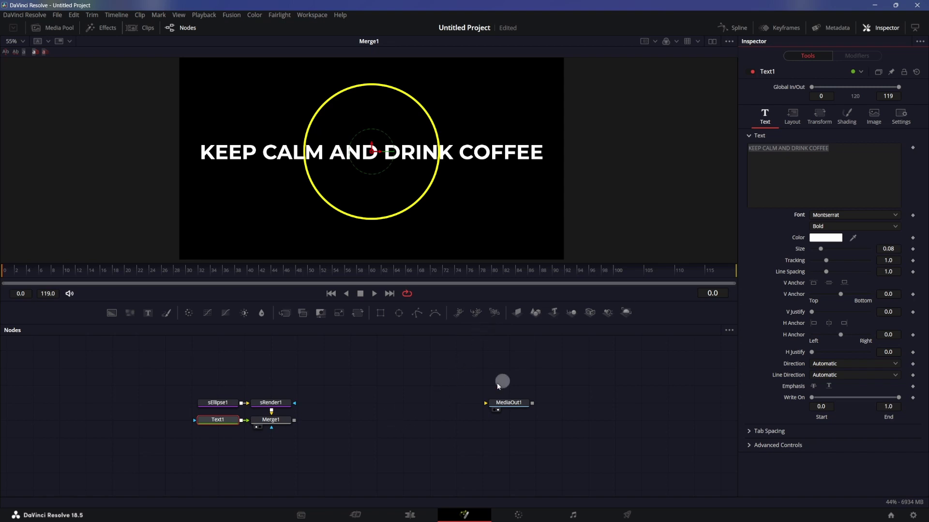
Step: Set the font style to Light and switch the layout to Circle, shrinking it inside the ring
{"action": "left_click", "coordinate": [827, 227]}
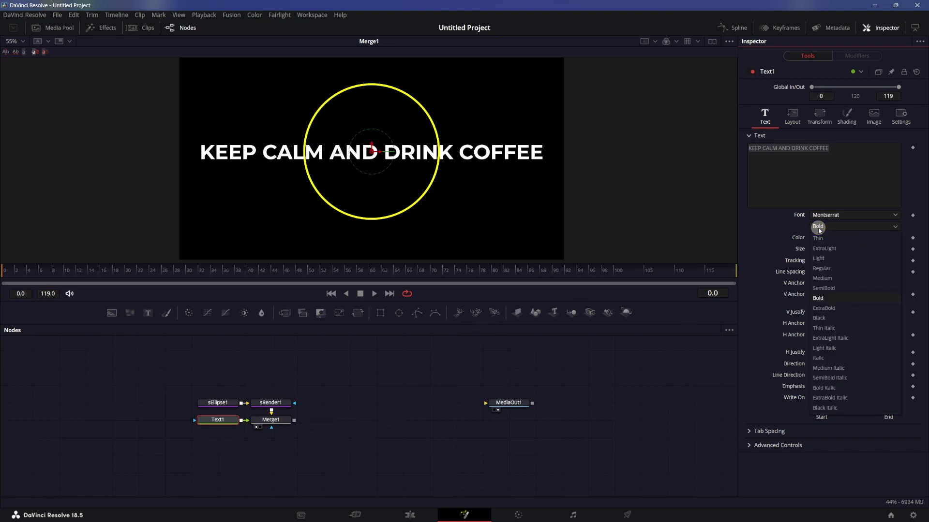
{"action": "left_click", "coordinate": [826, 268]}
{"action": "left_click", "coordinate": [792, 116]}
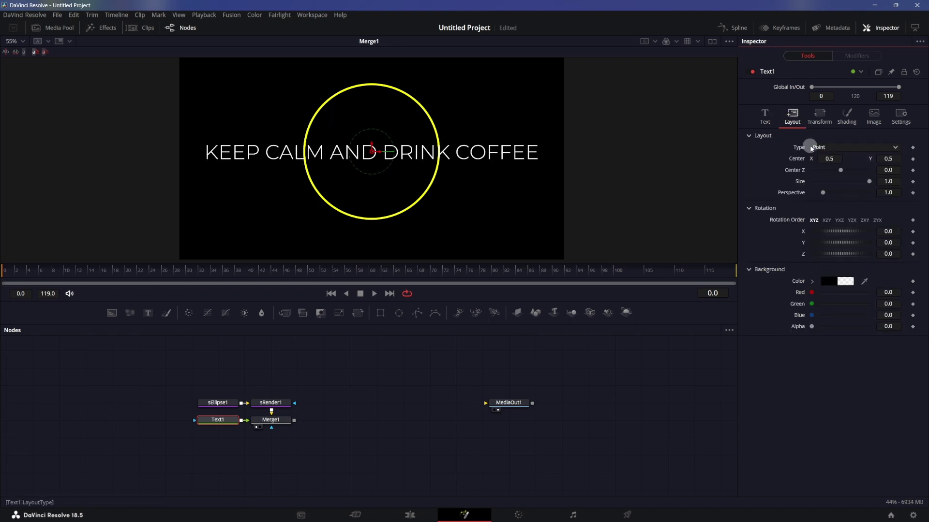
{"action": "left_click", "coordinate": [835, 147]}
{"action": "left_click", "coordinate": [821, 179]}
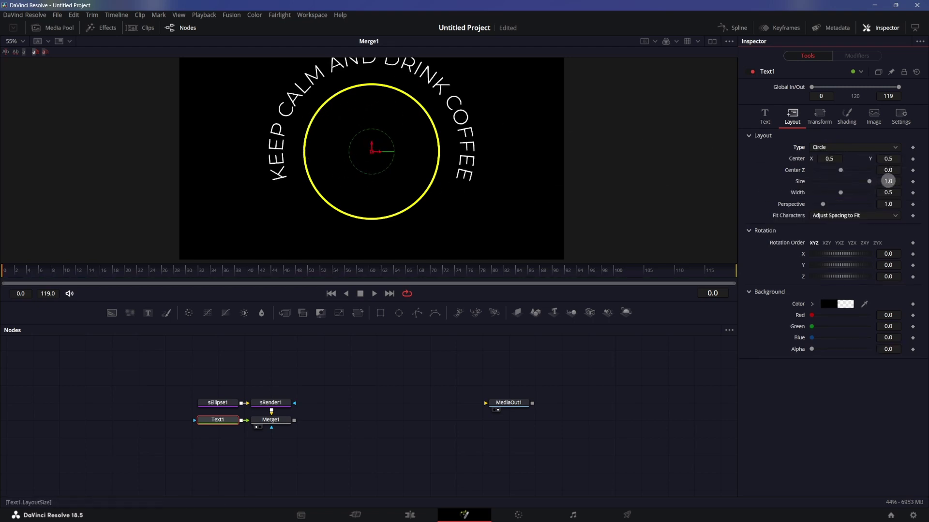
{"action": "left_click_drag", "start_coordinate": [869, 181], "coordinate": [811, 179]}
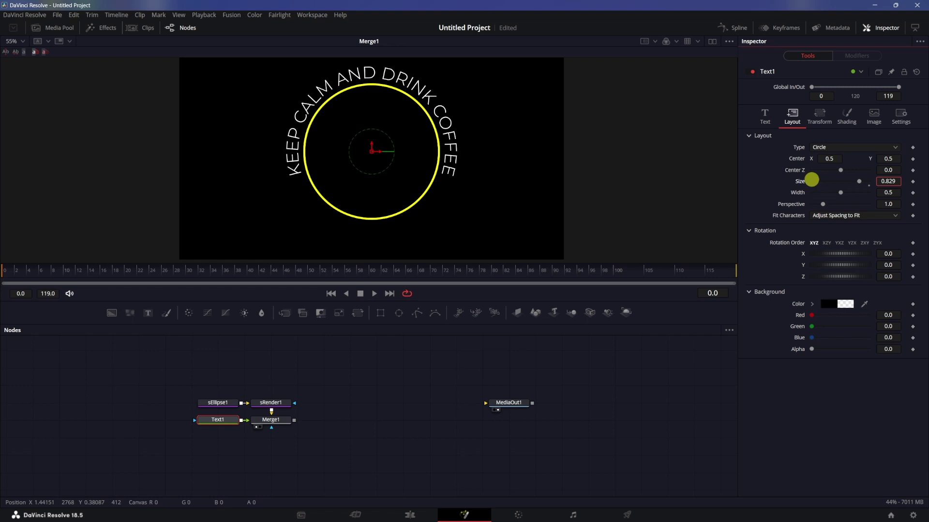
{"action": "left_click_drag", "start_coordinate": [811, 180], "coordinate": [703, 189]}
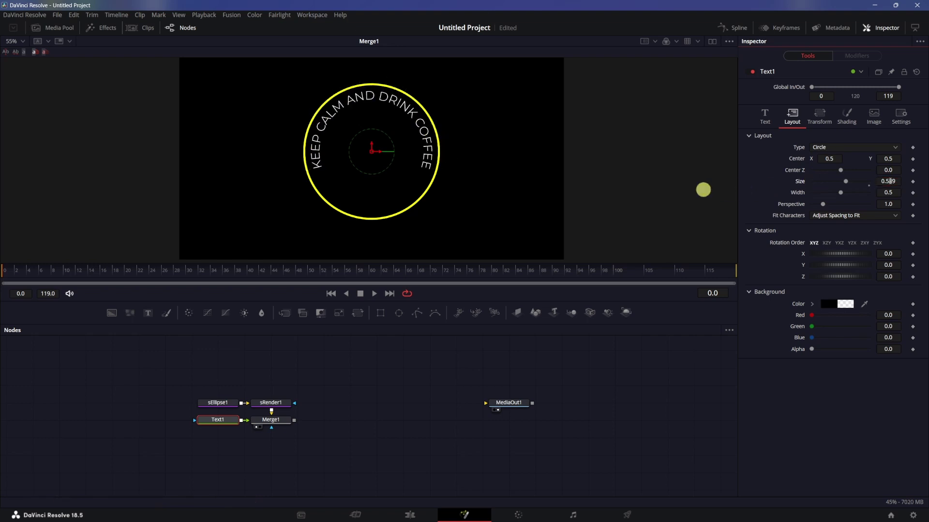
Step: Raise tracking to about 1.1 and set circle width 0.382 and size 0.737
{"action": "left_click", "coordinate": [765, 118]}
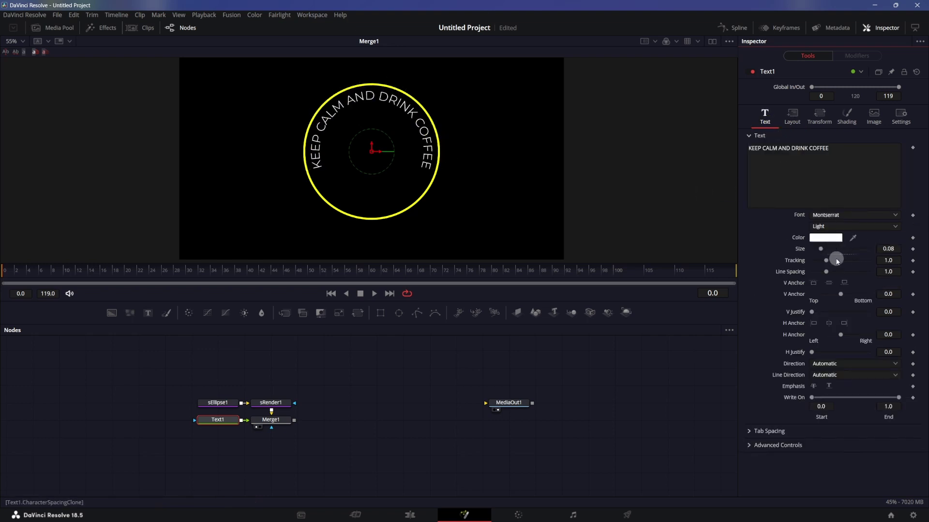
{"action": "left_click_drag", "start_coordinate": [856, 264], "coordinate": [475, 267]}
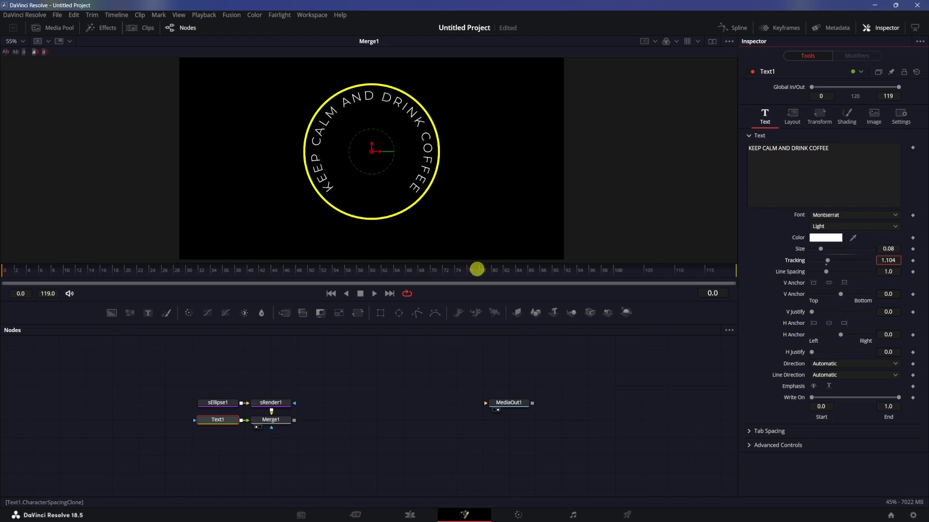
{"action": "left_click", "coordinate": [791, 118]}
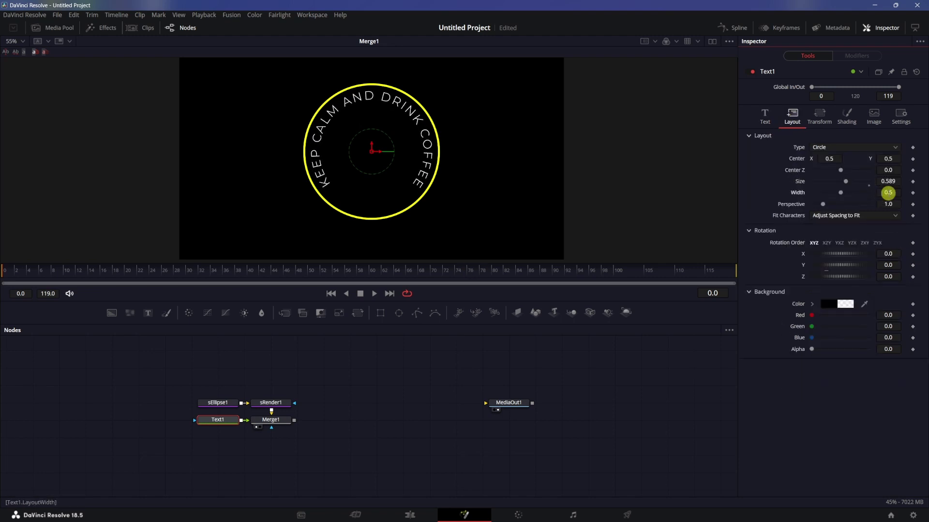
{"action": "left_click_drag", "start_coordinate": [888, 192], "coordinate": [499, 183]}
{"action": "left_click", "coordinate": [890, 181]}
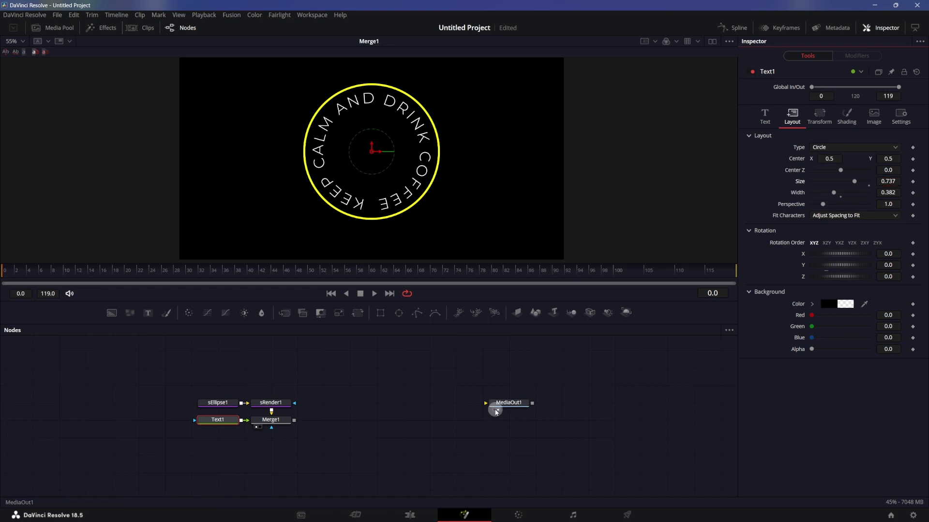
{"action": "left_click_drag", "start_coordinate": [418, 415], "coordinate": [411, 435]}
Step: Add a BadgeAnim08 node, view it, and expand its Edit Text 01 settings
{"action": "left_click", "coordinate": [518, 406]}
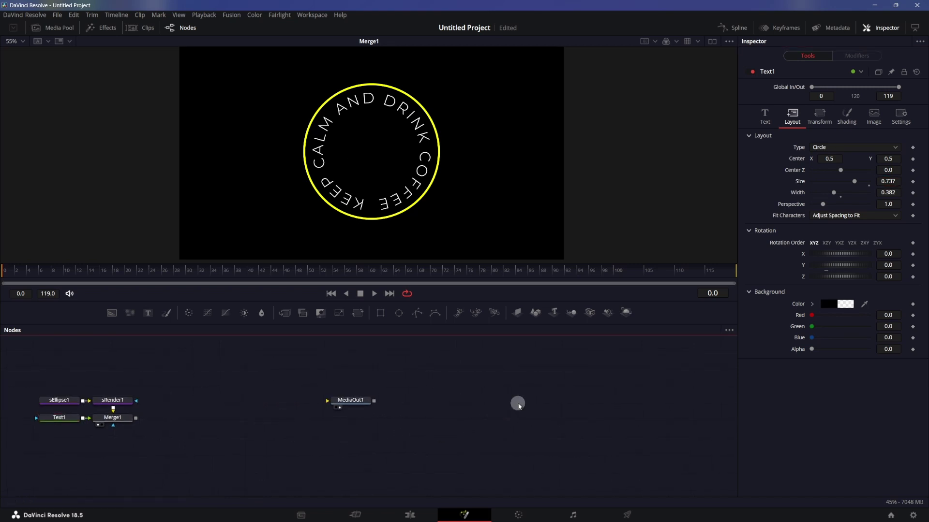
{"action": "key", "text": "shift+space"}
{"action": "type", "text": "srenbade"}
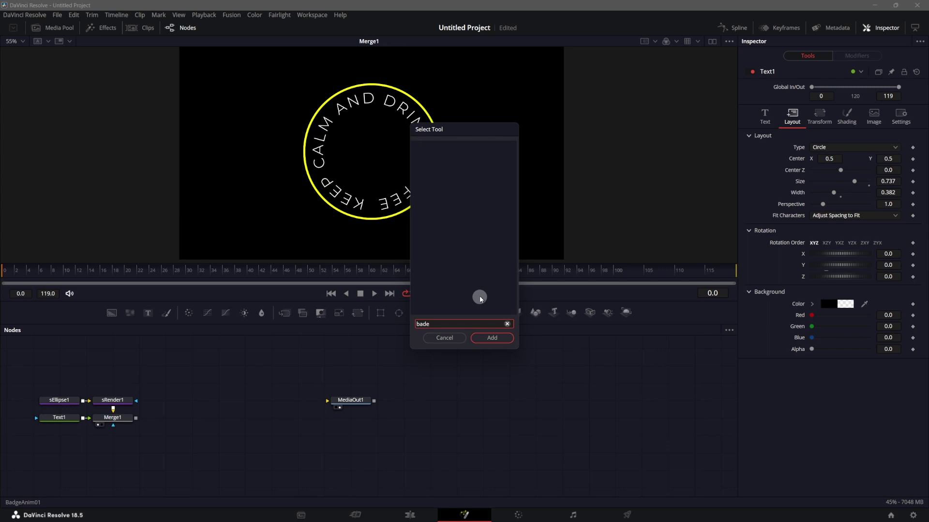
{"action": "key", "text": "BackSpace"}
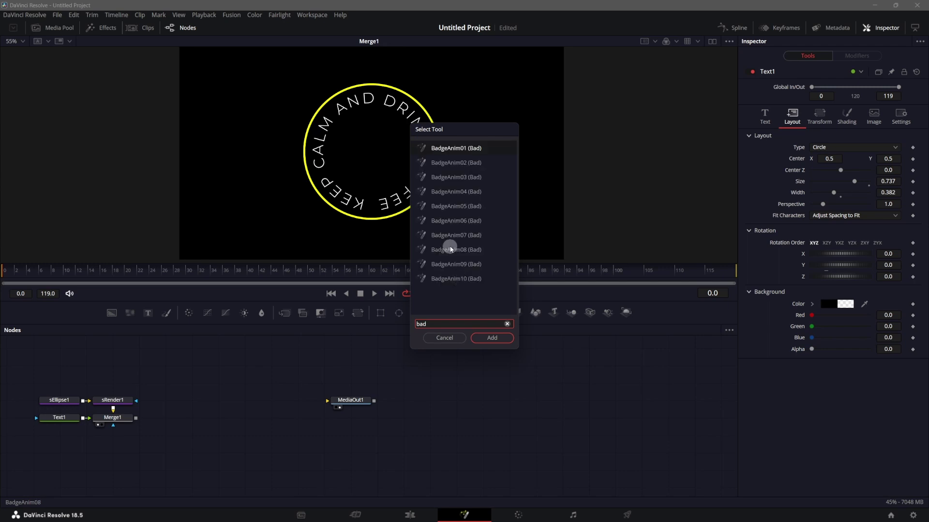
{"action": "left_click", "coordinate": [458, 249]}
{"action": "left_click", "coordinate": [492, 338]}
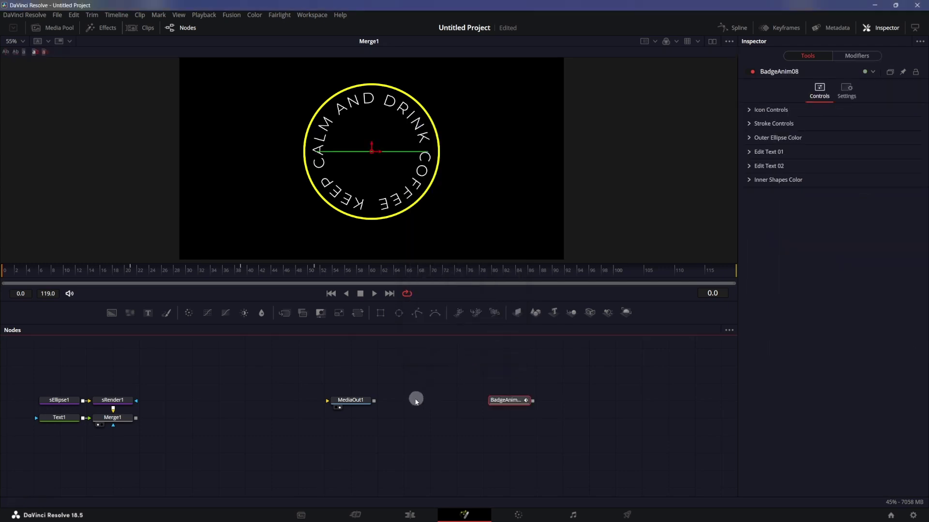
{"action": "left_click", "coordinate": [370, 271]}
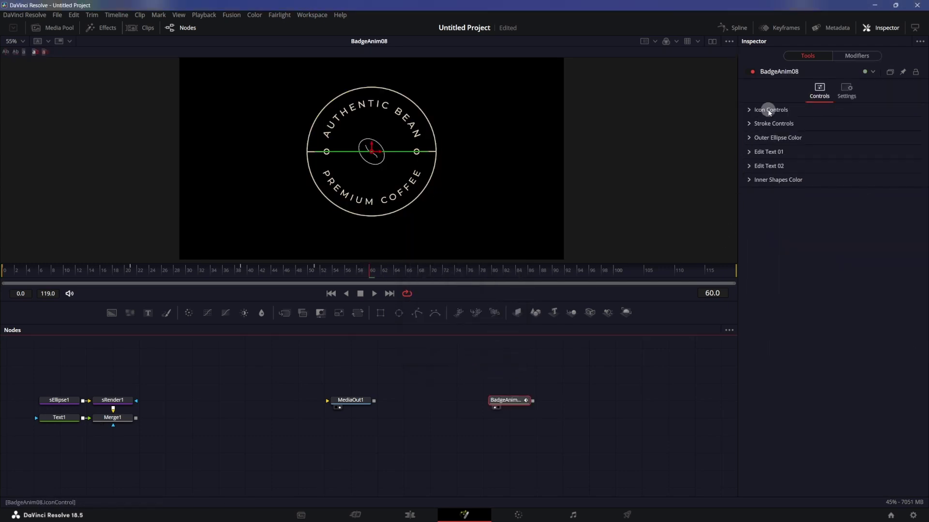
{"action": "left_click", "coordinate": [750, 153]}
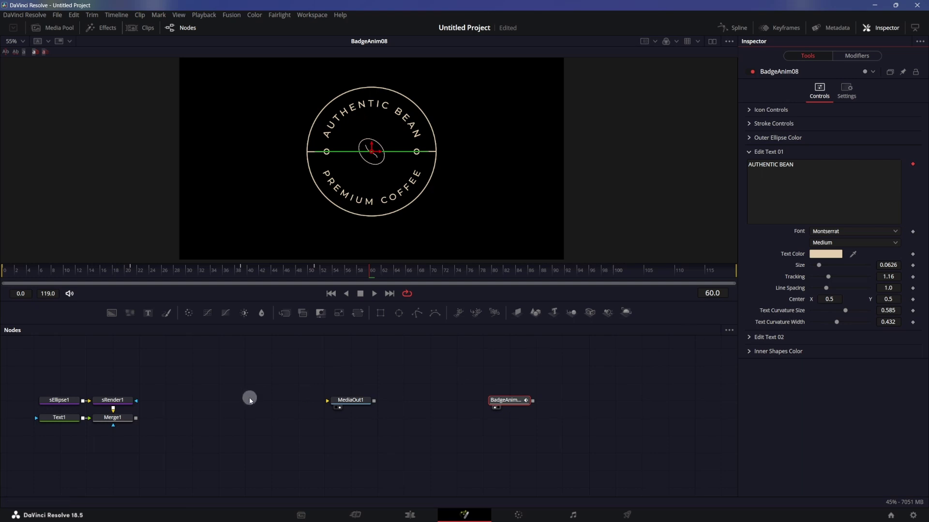
Step: Select Text1 and view the Merge1 yellow ring composite again
{"action": "left_click", "coordinate": [59, 419]}
{"action": "left_click", "coordinate": [97, 424]}
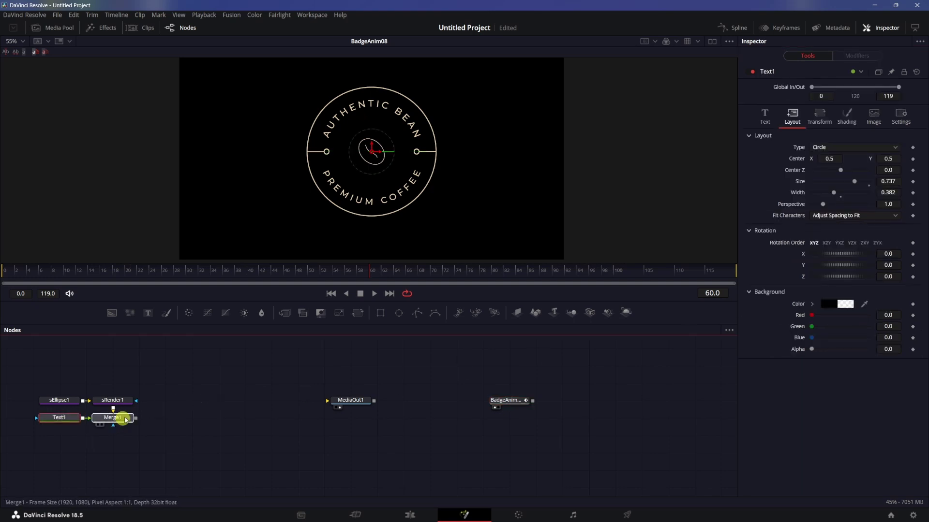
{"action": "left_click", "coordinate": [48, 425]}
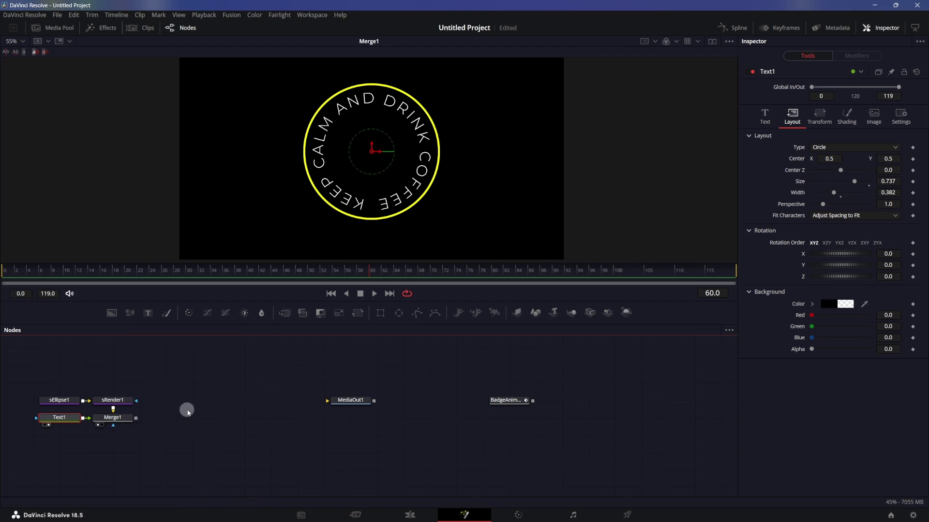
Step: Add a Follower modifier to Text1's text content
{"action": "left_click_drag", "start_coordinate": [151, 441], "coordinate": [226, 438]}
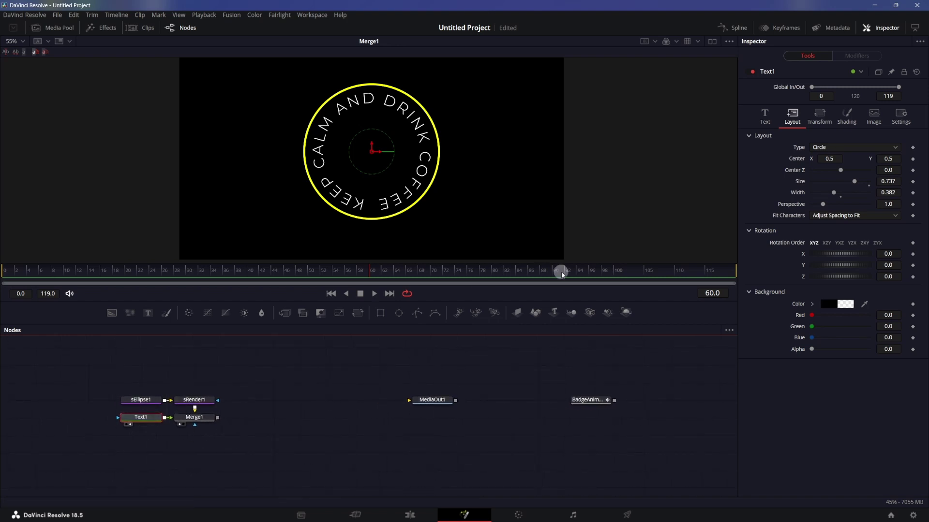
{"action": "left_click", "coordinate": [764, 119]}
{"action": "right_click", "coordinate": [782, 158]}
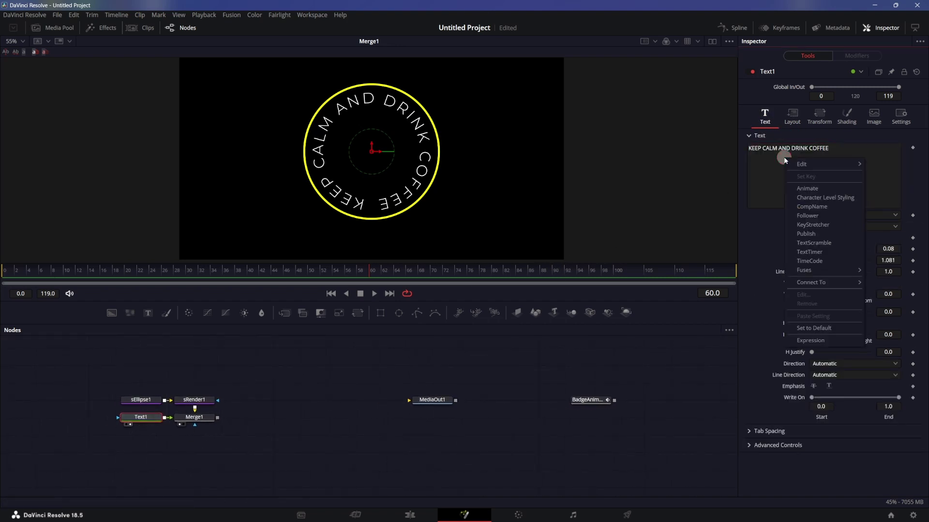
{"action": "left_click", "coordinate": [806, 216]}
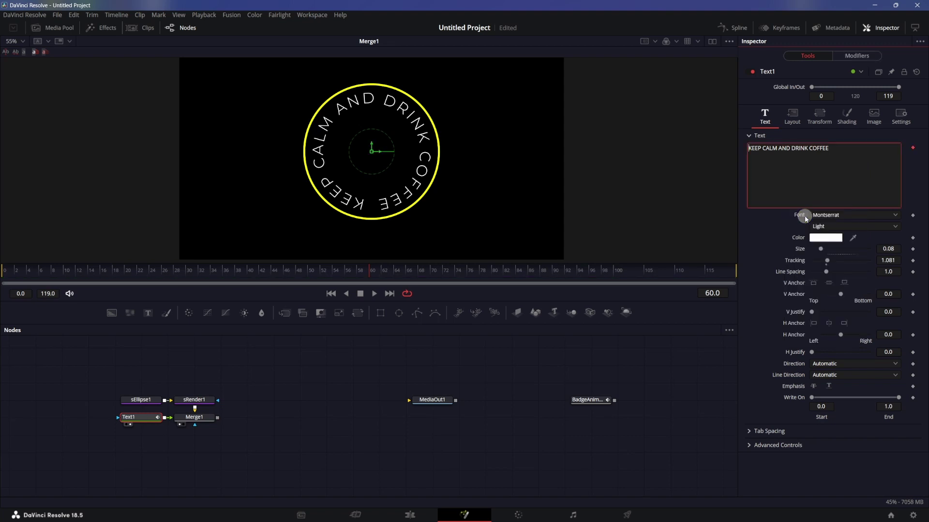
Step: Set the Follower's per-character Delay to 1.0 and bring up its Shading properties
{"action": "left_click", "coordinate": [866, 56]}
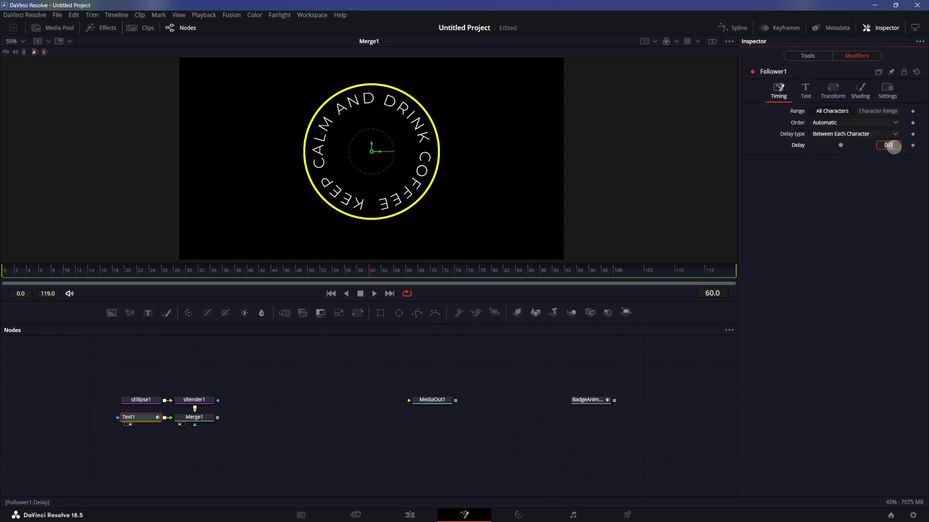
{"action": "left_click", "coordinate": [893, 146]}
{"action": "type", "text": "1"}
{"action": "left_click", "coordinate": [802, 191]}
{"action": "left_click", "coordinate": [860, 92]}
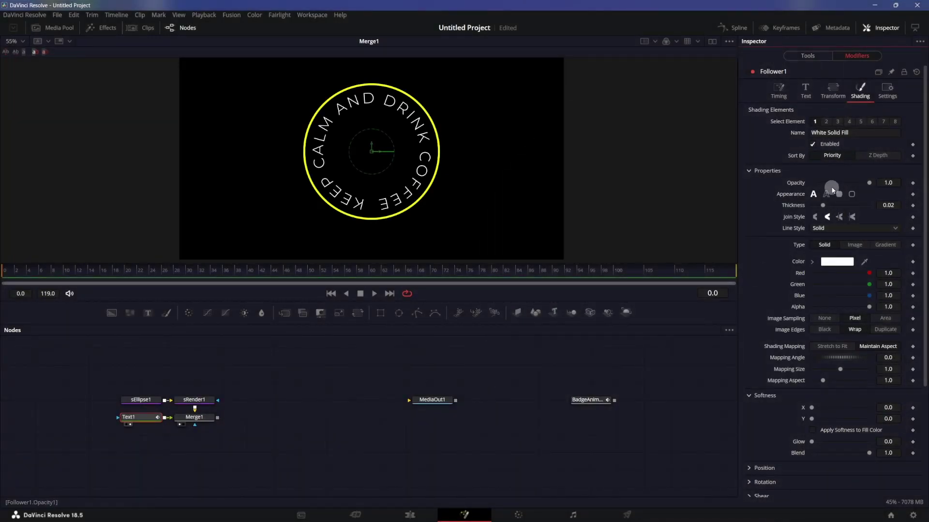
Step: Keyframe Follower1 opacity at 0 on frame 0 and 1 on frame 60, then return to frame 0
{"action": "left_click", "coordinate": [912, 183]}
{"action": "left_click_drag", "start_coordinate": [869, 184], "coordinate": [780, 190]}
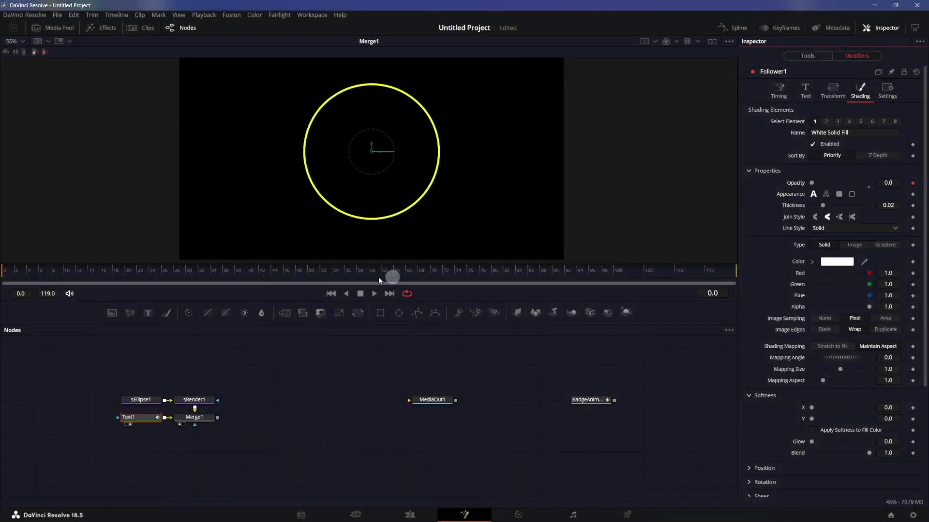
{"action": "left_click_drag", "start_coordinate": [283, 274], "coordinate": [373, 274]}
{"action": "left_click_drag", "start_coordinate": [813, 183], "coordinate": [853, 206]}
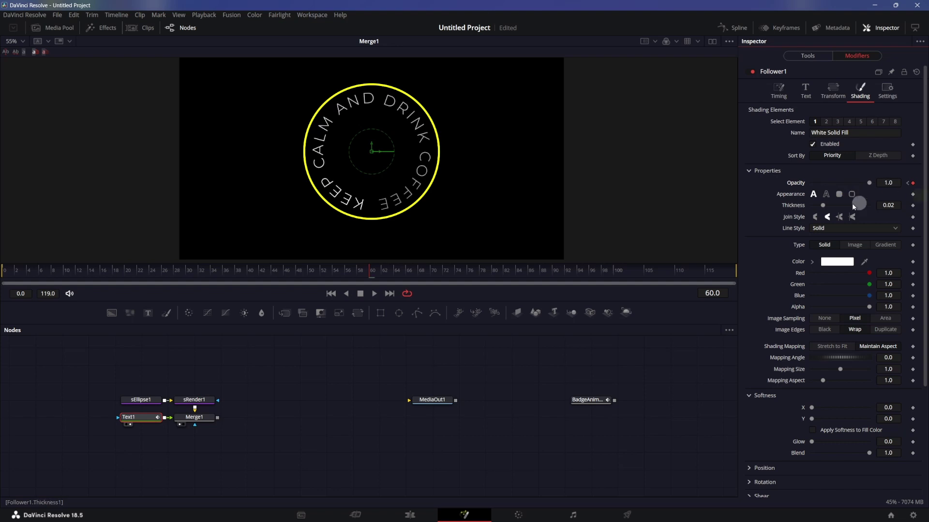
{"action": "left_click", "coordinate": [334, 294]}
{"action": "left_click", "coordinate": [312, 414]}
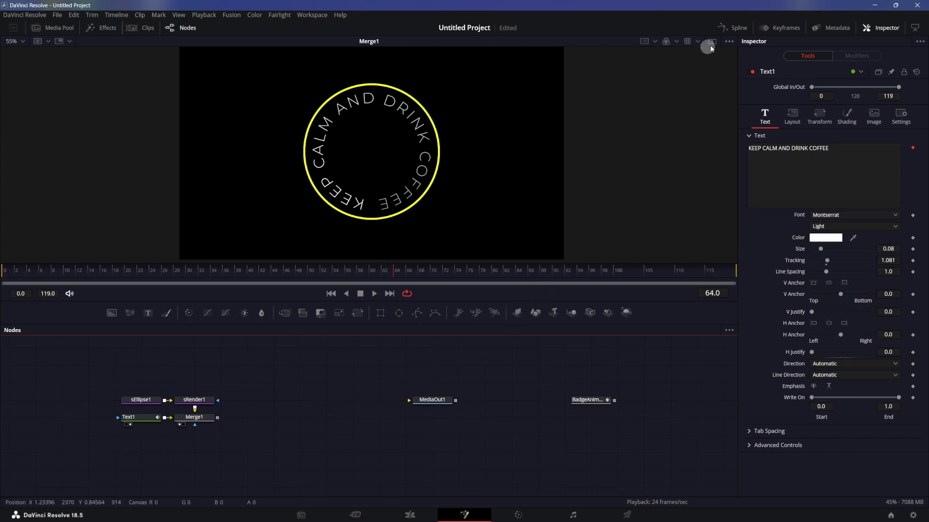
Step: In the Spline editor, smooth Text1's opacity keypoints and set Ease In to 100
{"action": "left_click", "coordinate": [734, 28]}
{"action": "left_click", "coordinate": [145, 418]}
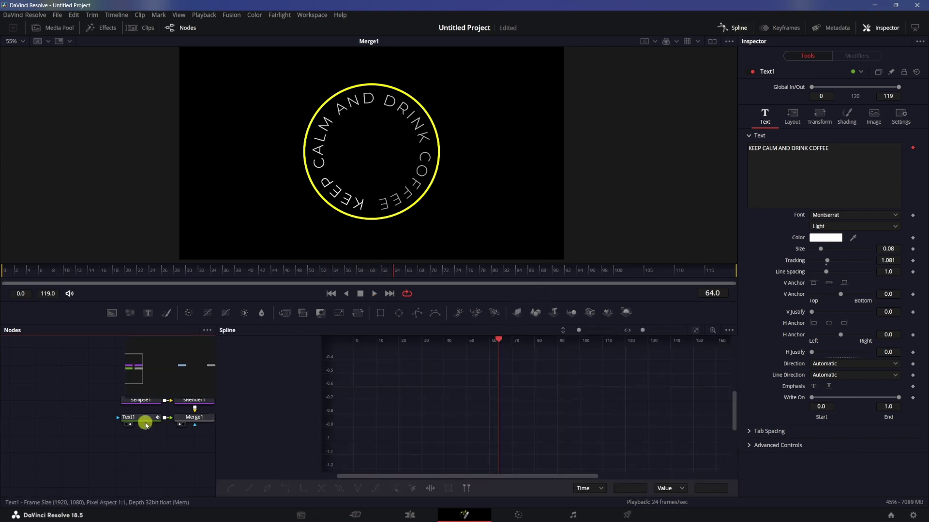
{"action": "left_click", "coordinate": [292, 384]}
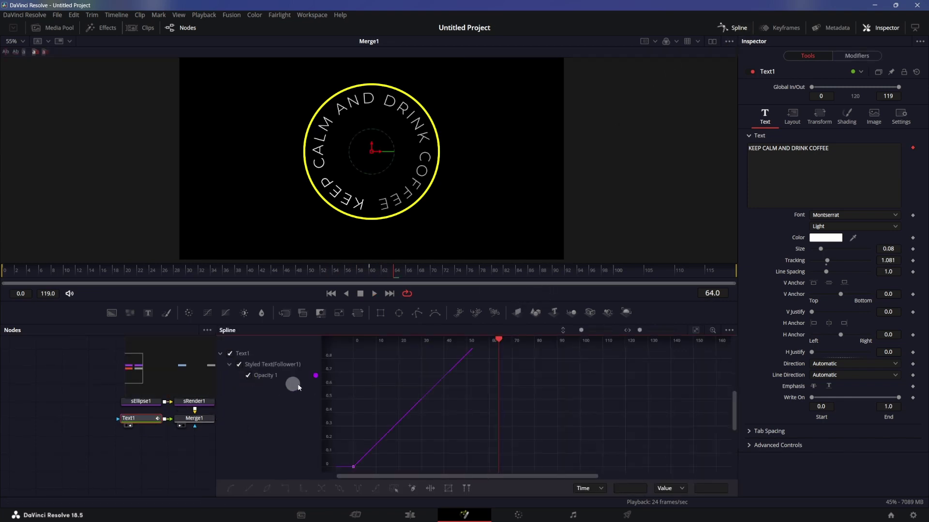
{"action": "left_click", "coordinate": [697, 331]}
{"action": "left_click", "coordinate": [697, 332]}
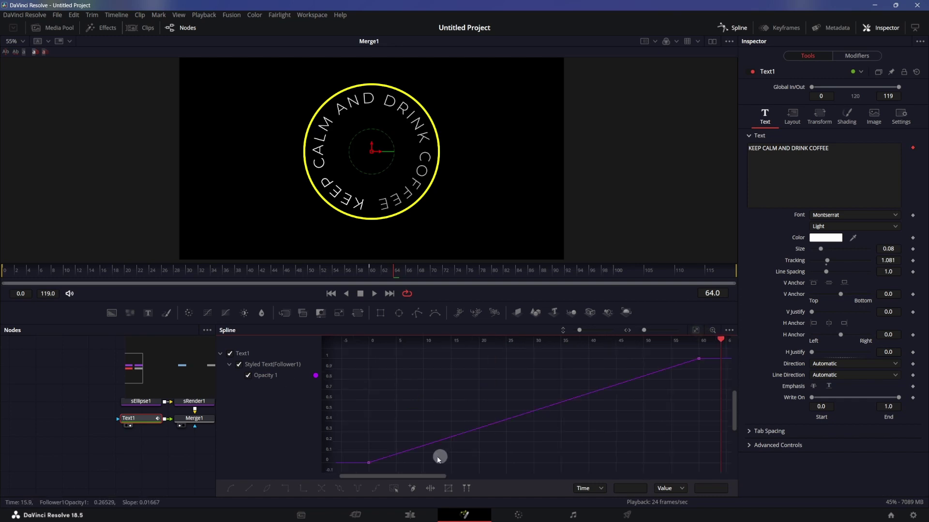
{"action": "left_click", "coordinate": [393, 489]}
{"action": "key", "text": "shift+s"}
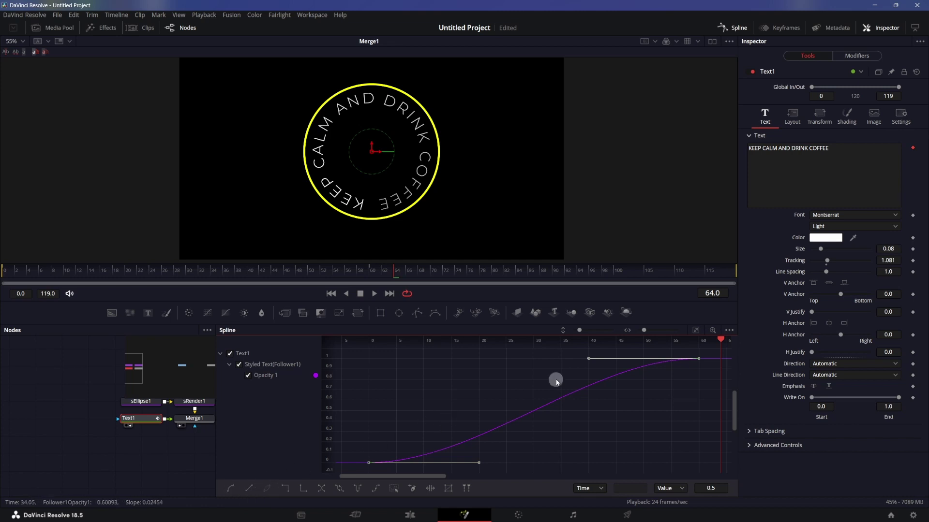
{"action": "key", "text": "t"}
{"action": "left_click_drag", "start_coordinate": [633, 345], "coordinate": [477, 263]}
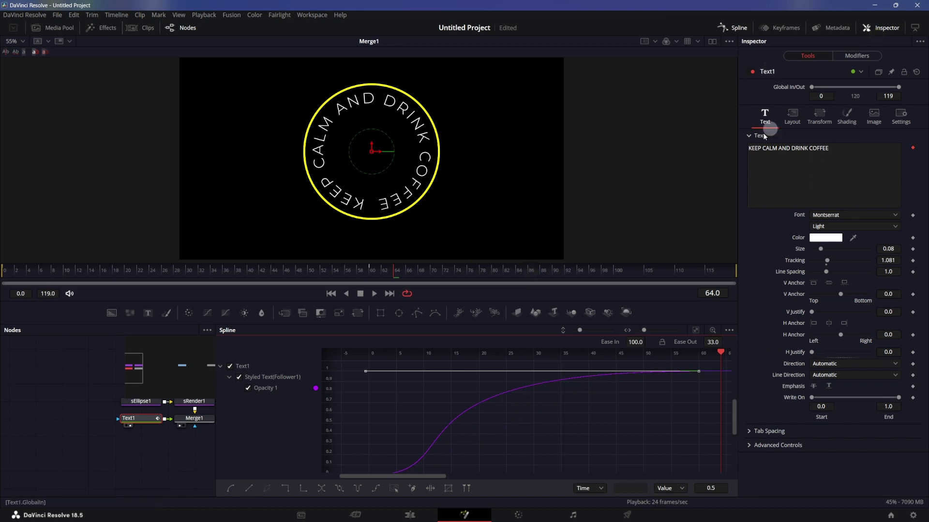
{"action": "left_click", "coordinate": [736, 28]}
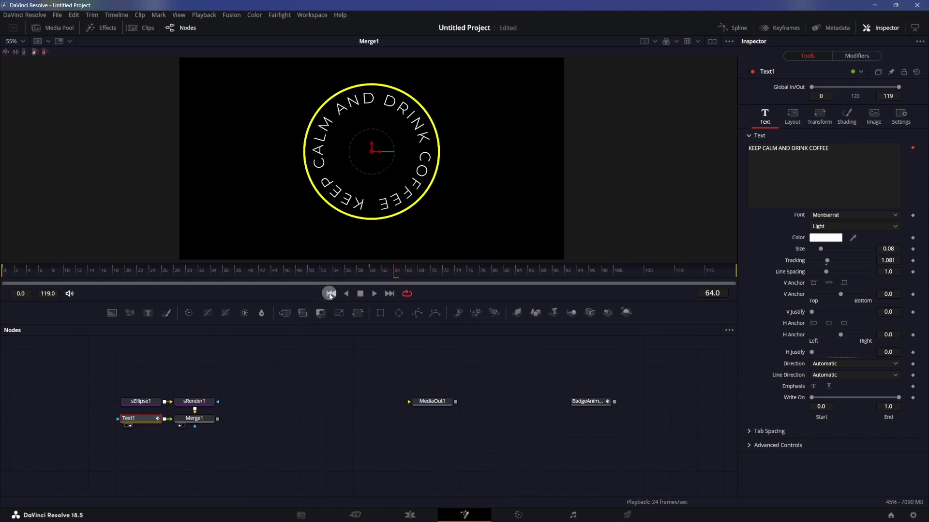
Step: Rewind to frame 0 and play back to preview the letters fading in
{"action": "left_click", "coordinate": [330, 293]}
{"action": "left_click", "coordinate": [346, 412]}
{"action": "key", "text": "space"}
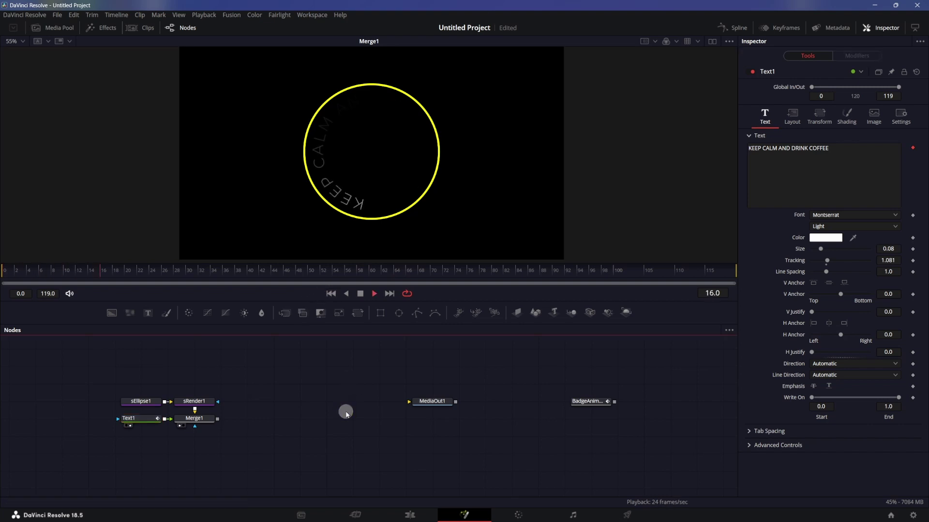
{"action": "key", "text": "space"}
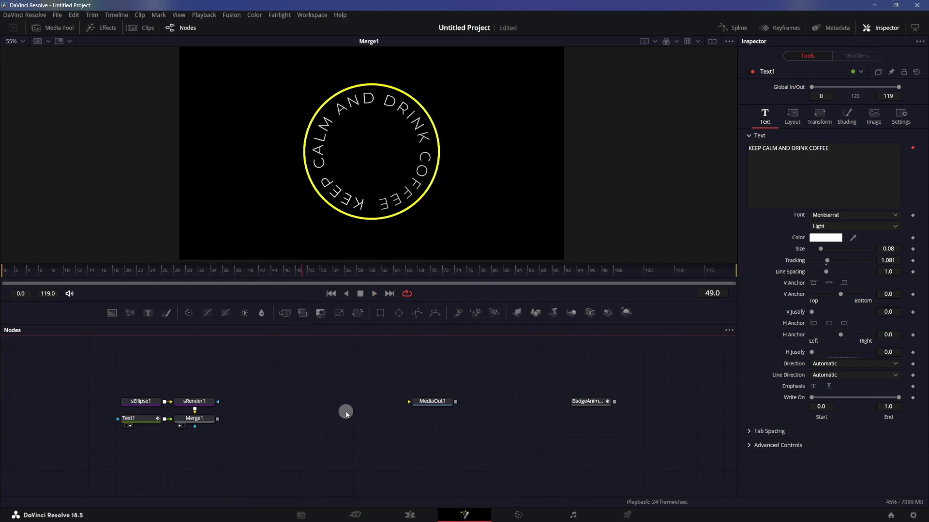
Step: Show Text1's Follower modifier Timing settings
{"action": "left_click", "coordinate": [152, 421]}
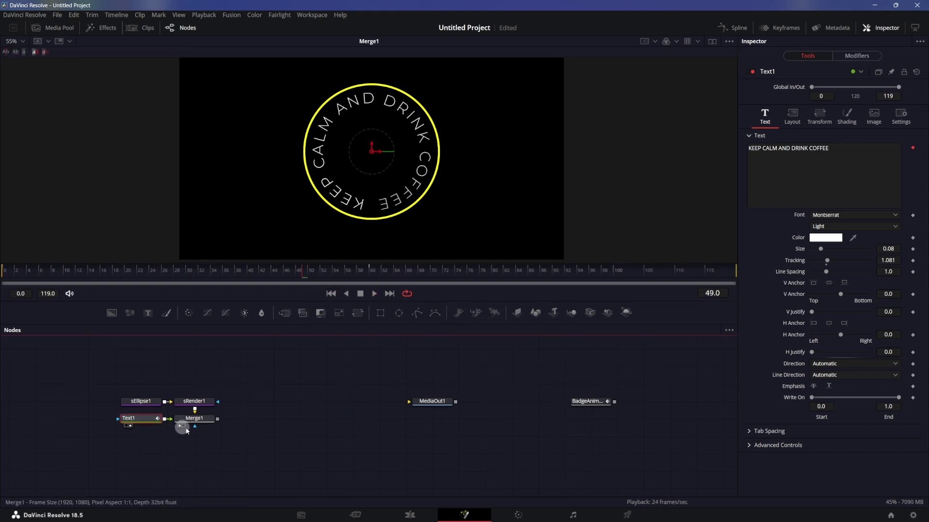
{"action": "left_click", "coordinate": [856, 56]}
{"action": "left_click", "coordinate": [779, 90]}
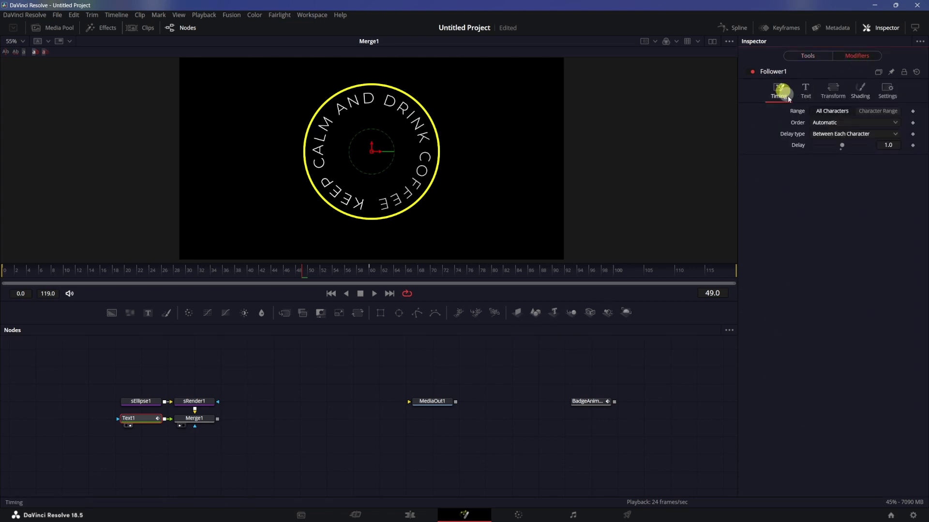
Step: Set the Follower per-character Delay to 0.5 and replay from the start
{"action": "left_click", "coordinate": [890, 148]}
{"action": "type", "text": ".5"}
{"action": "key", "text": "Return"}
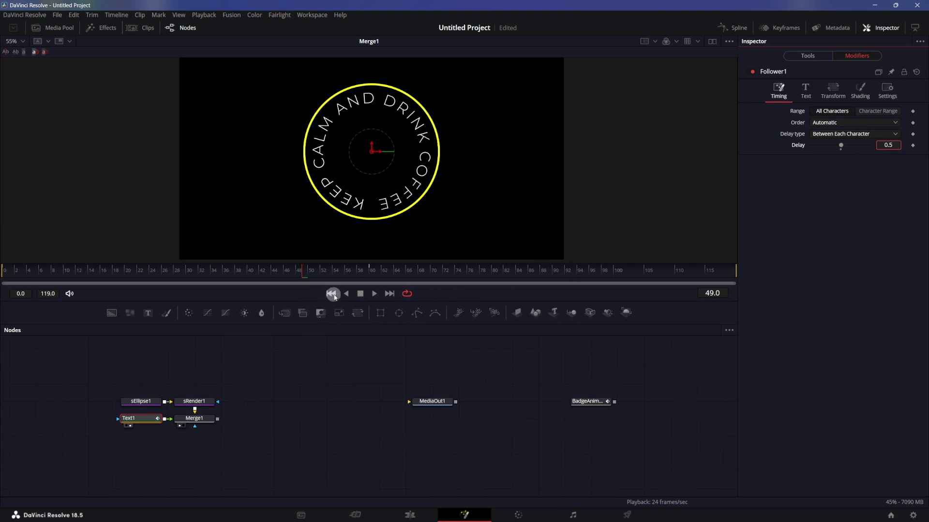
{"action": "left_click", "coordinate": [331, 294]}
{"action": "left_click", "coordinate": [324, 407]}
{"action": "key", "text": "space"}
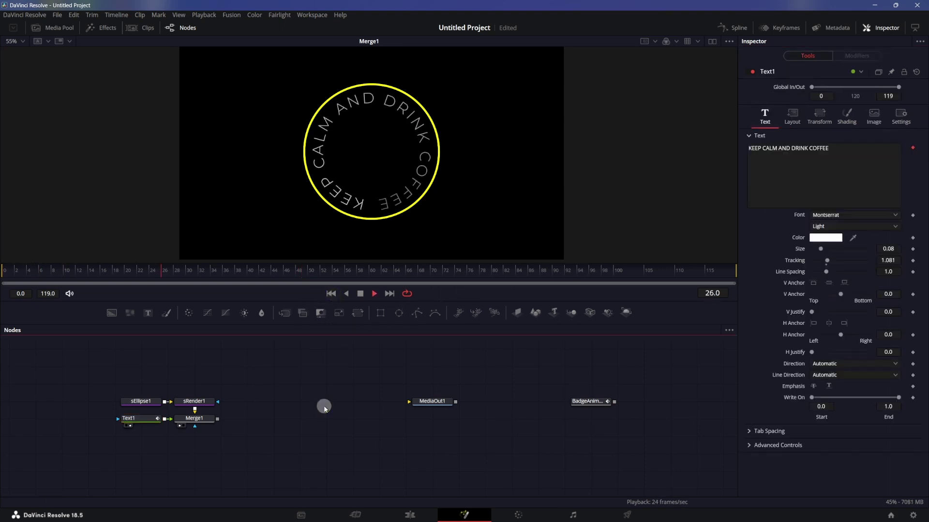
Step: Change Text1's colour to lime green (#aaff00)
{"action": "left_click", "coordinate": [135, 419]}
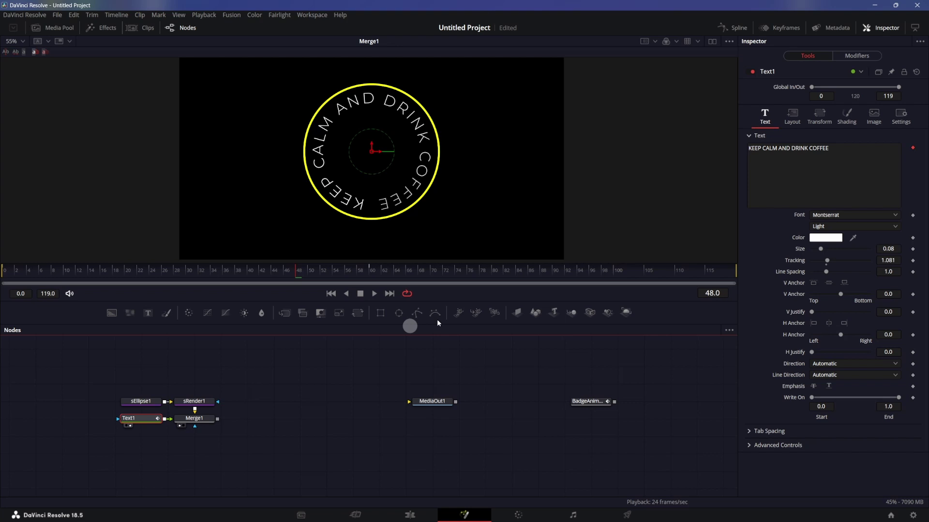
{"action": "left_click", "coordinate": [832, 241]}
{"action": "left_click", "coordinate": [445, 197]}
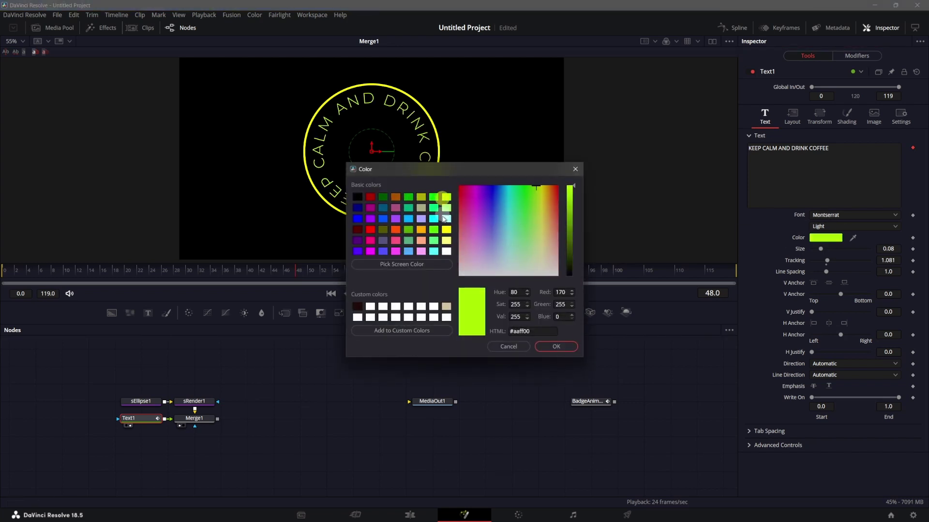
{"action": "left_click", "coordinate": [549, 347]}
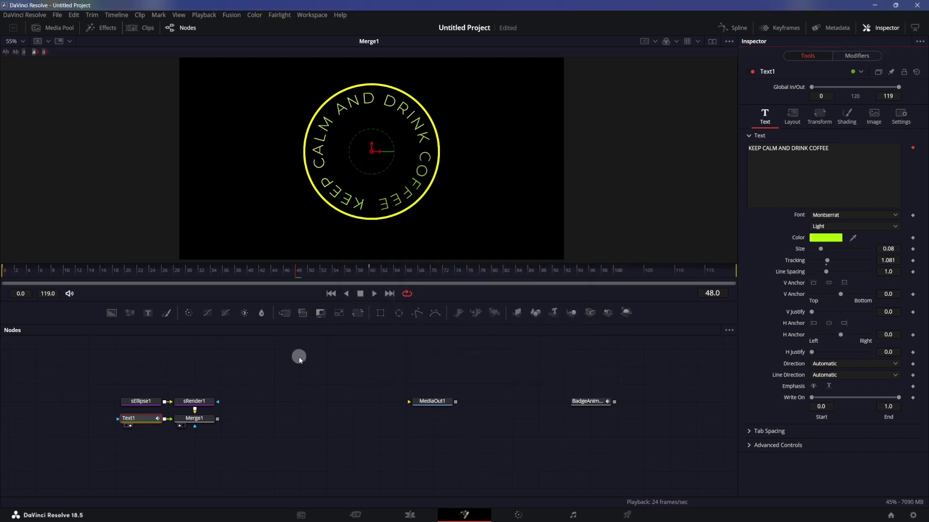
{"action": "left_click", "coordinate": [140, 401]}
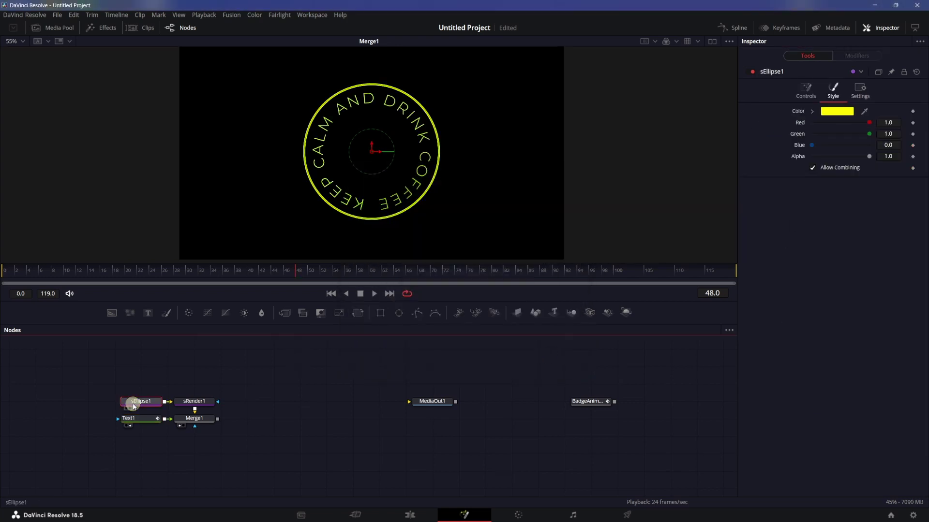
Step: Keyframe sEllipse1's Length at 0 on frame 0 and 1 on frame 60
{"action": "left_click", "coordinate": [336, 294]}
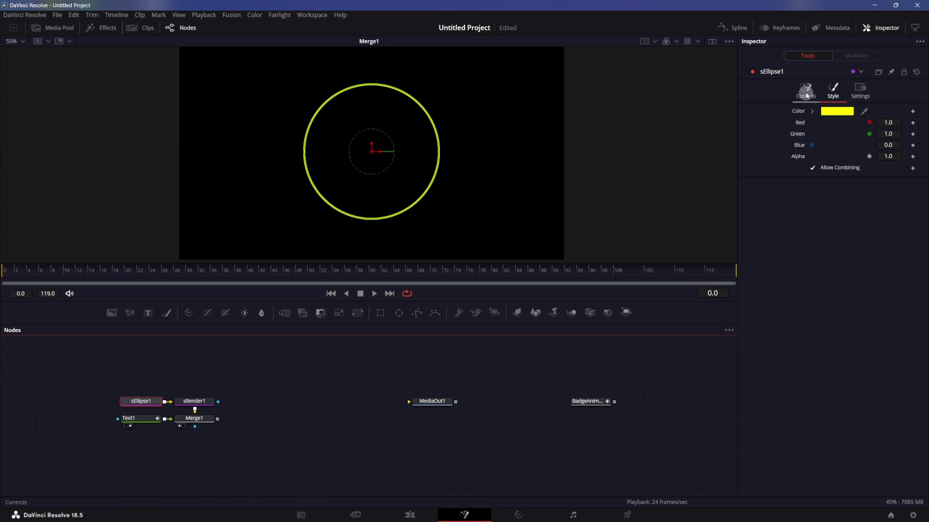
{"action": "left_click", "coordinate": [806, 96]}
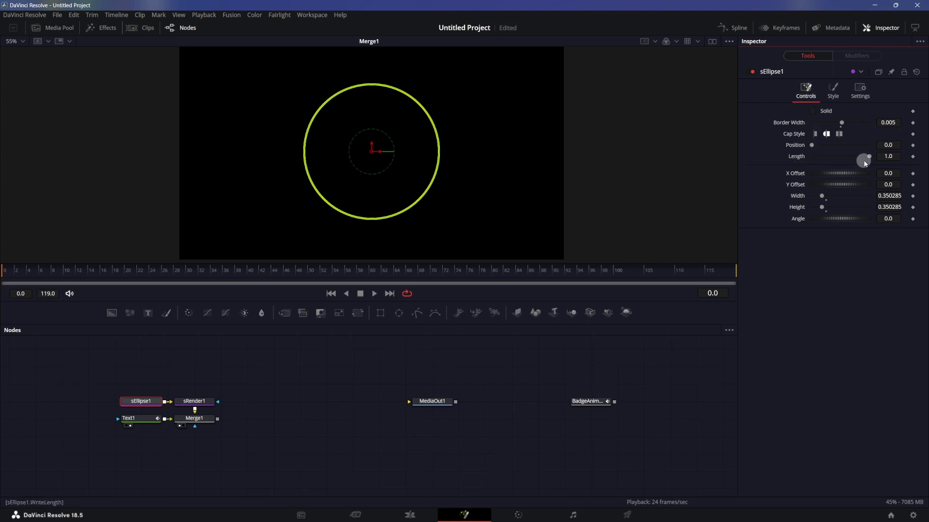
{"action": "mouse_move", "coordinate": [863, 160]}
{"action": "left_mouse_down"}
{"action": "mouse_move", "coordinate": [808, 158]}
{"action": "mouse_move", "coordinate": [871, 158]}
{"action": "left_mouse_up"}
{"action": "left_click_drag", "start_coordinate": [872, 157], "coordinate": [739, 163]}
{"action": "left_click_drag", "start_coordinate": [306, 279], "coordinate": [356, 279]}
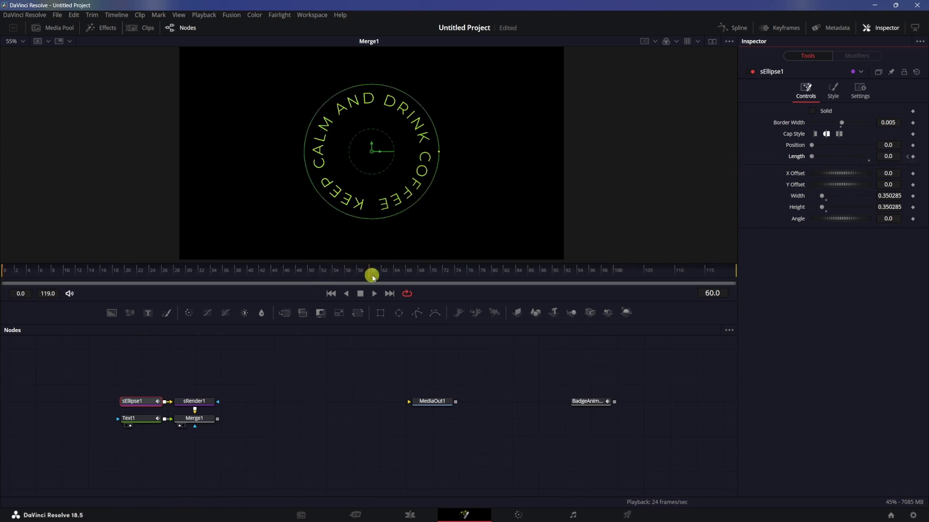
{"action": "left_click_drag", "start_coordinate": [812, 157], "coordinate": [919, 169]}
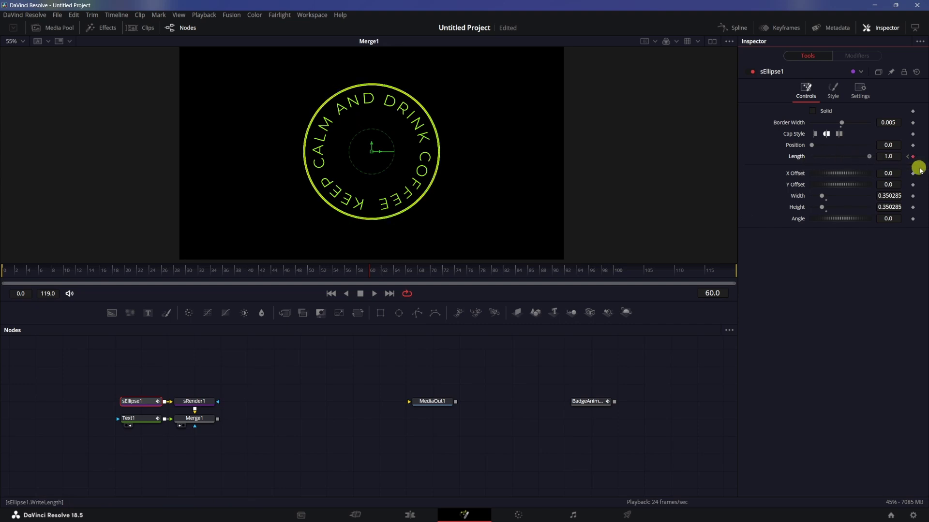
Step: Smooth the ring's Length keypoints in the Spline editor with Ease In about 85, then rewind
{"action": "left_click", "coordinate": [730, 28]}
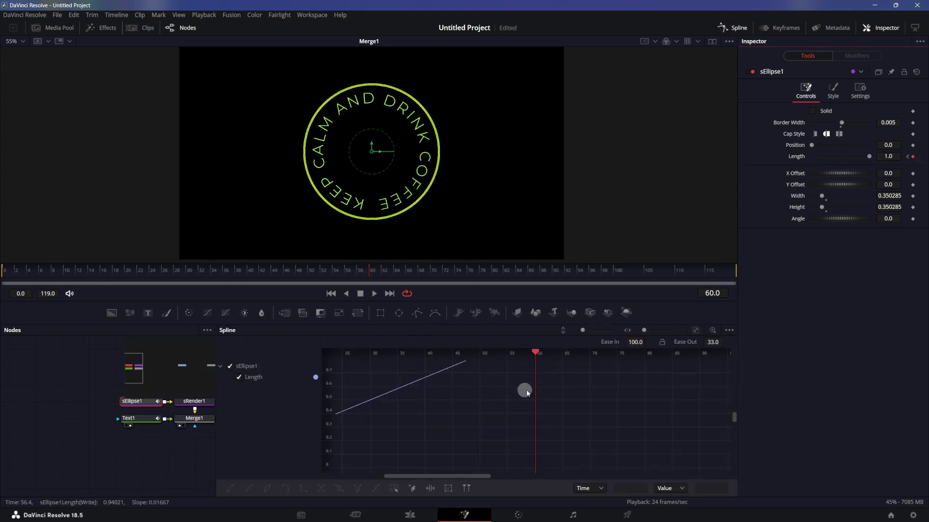
{"action": "left_click", "coordinate": [695, 330]}
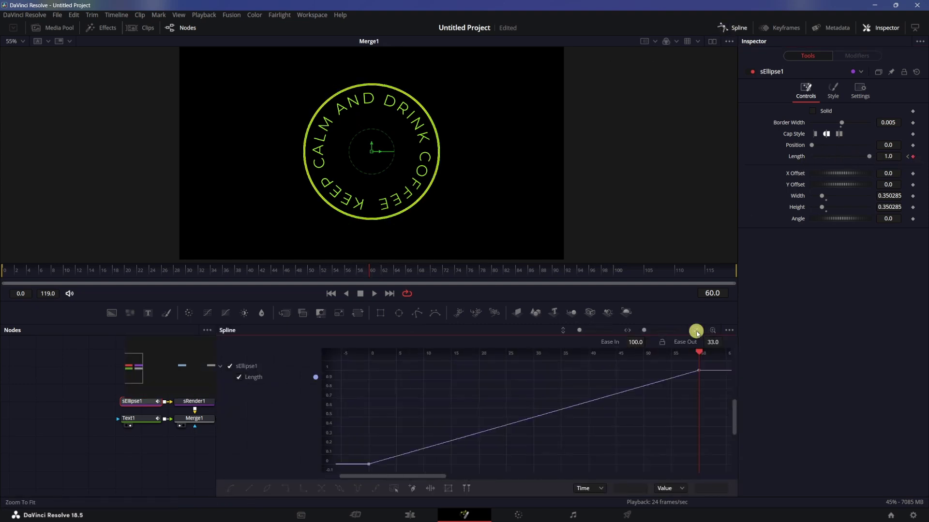
{"action": "left_click", "coordinate": [394, 489]}
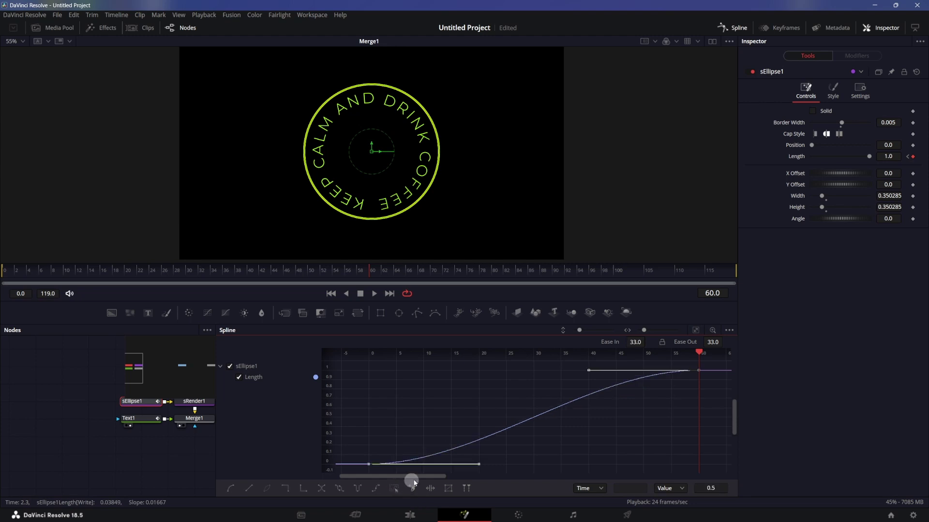
{"action": "left_click_drag", "start_coordinate": [634, 342], "coordinate": [868, 203]}
{"action": "left_click", "coordinate": [732, 28]}
{"action": "left_click", "coordinate": [331, 294]}
{"action": "left_click", "coordinate": [324, 399]}
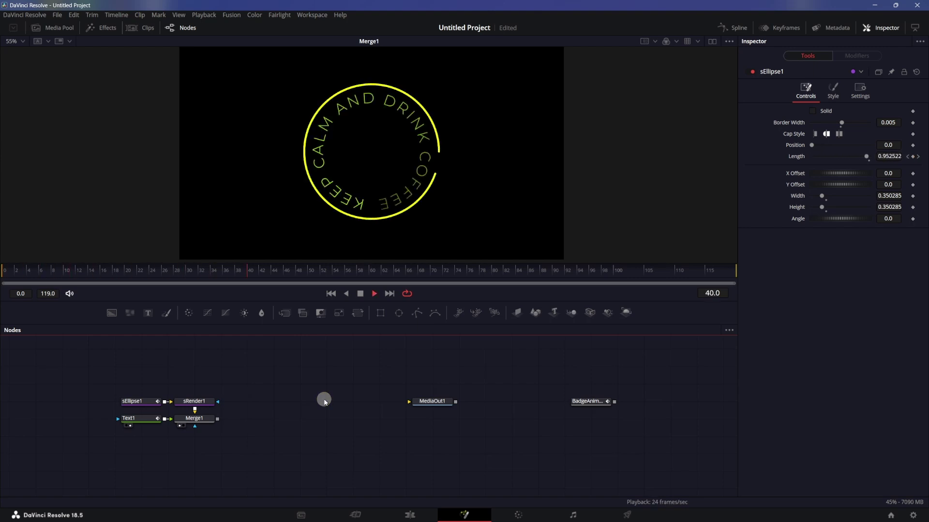
Step: Play and scrub between frames 43 and 10 to preview the ring drawing on
{"action": "key", "text": "space"}
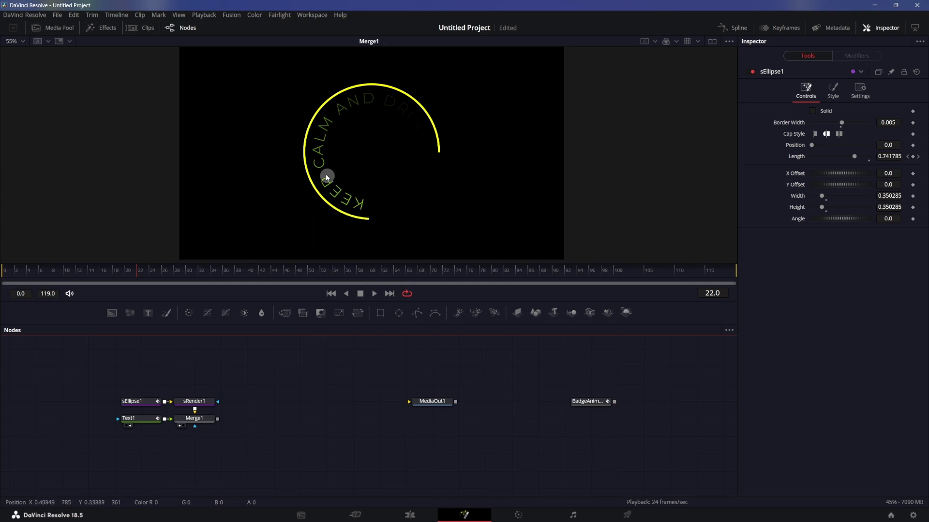
{"action": "left_click", "coordinate": [264, 275]}
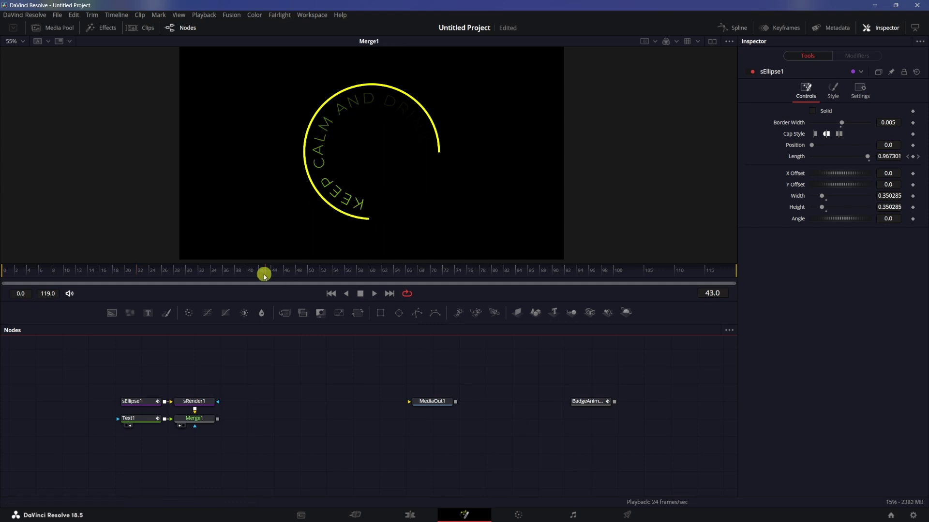
{"action": "left_click_drag", "start_coordinate": [264, 276], "coordinate": [236, 275]}
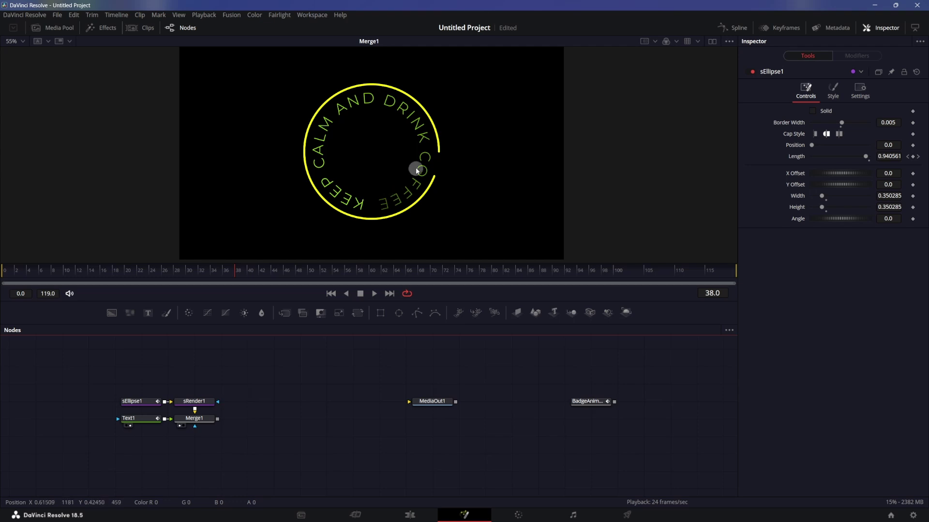
Step: Set sEllipse1's stroke start Position to 0.207
{"action": "left_click", "coordinate": [143, 403]}
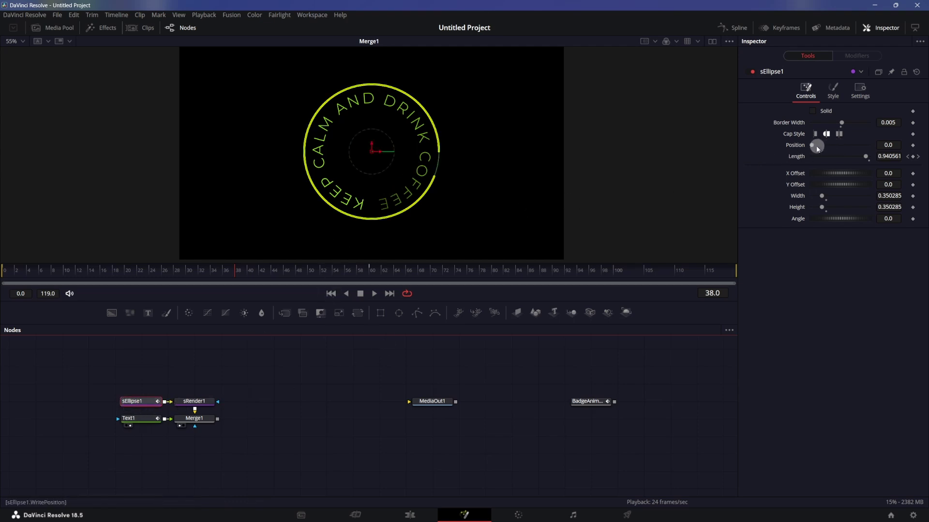
{"action": "left_click_drag", "start_coordinate": [817, 148], "coordinate": [820, 150]}
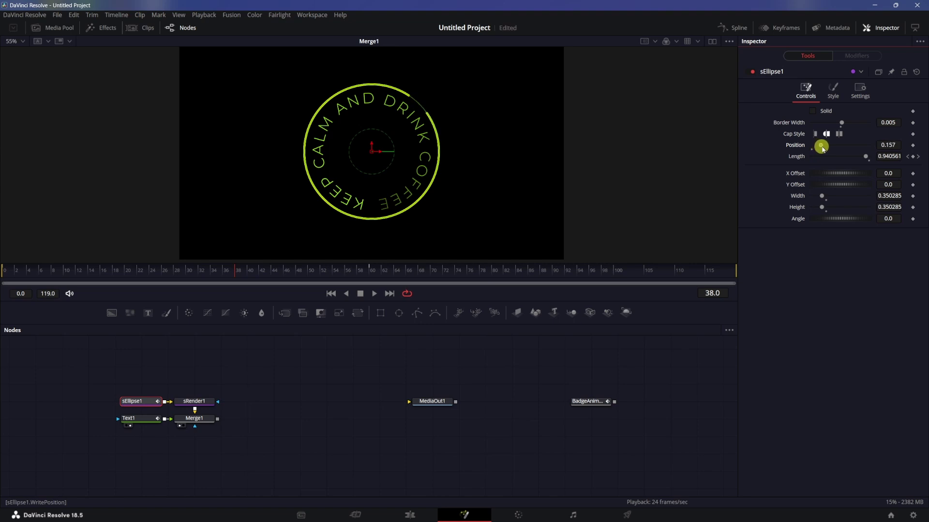
{"action": "left_click_drag", "start_coordinate": [821, 147], "coordinate": [823, 148]}
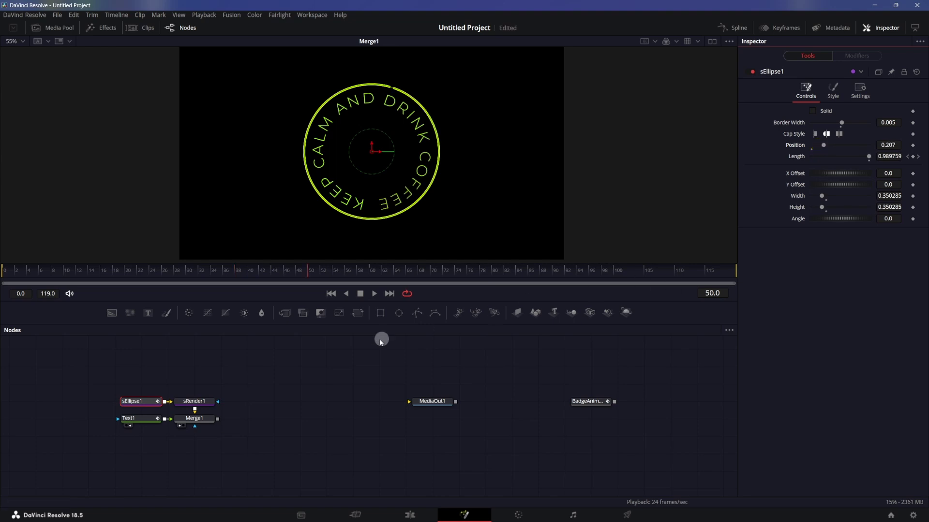
{"action": "left_click_drag", "start_coordinate": [116, 393], "coordinate": [201, 385]}
Step: Add a Transform node after sRender1 using the tool search 'xf'
{"action": "key", "text": "shift+space"}
{"action": "type", "text": "BadgeAnim08"}
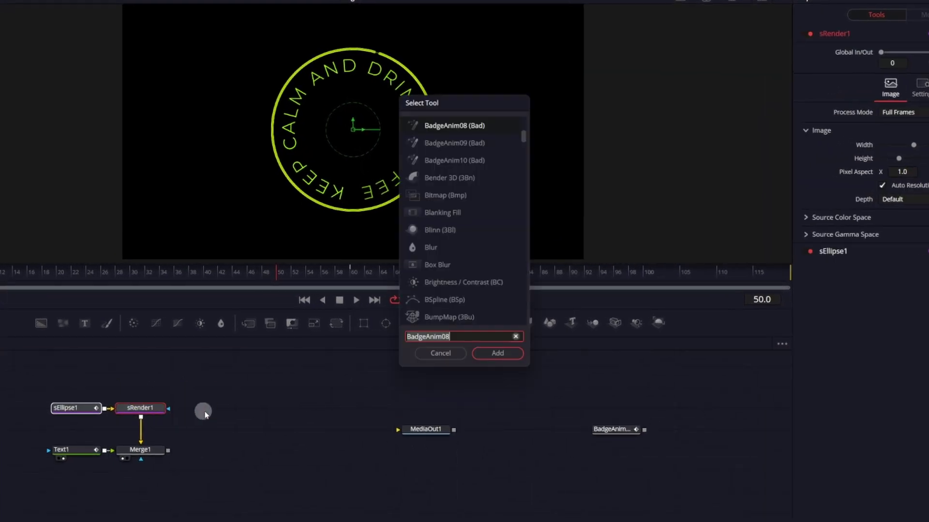
{"action": "left_click", "coordinate": [440, 353]}
{"action": "left_click", "coordinate": [145, 409]}
{"action": "key", "text": "shift+space"}
{"action": "type", "text": "xf"}
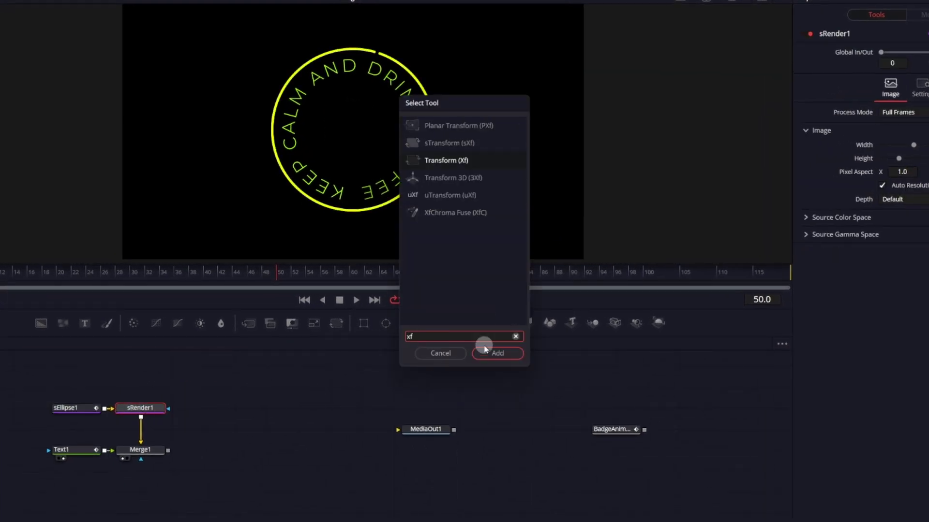
{"action": "left_click", "coordinate": [498, 353]}
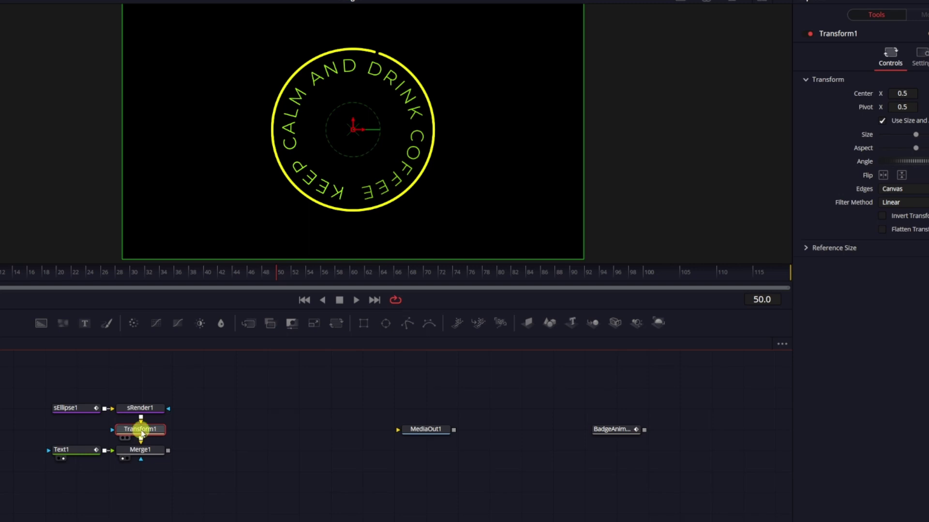
Step: Enable Flip X on Transform1 and replay the animation from the start
{"action": "left_click", "coordinate": [882, 176]}
{"action": "left_click", "coordinate": [304, 300]}
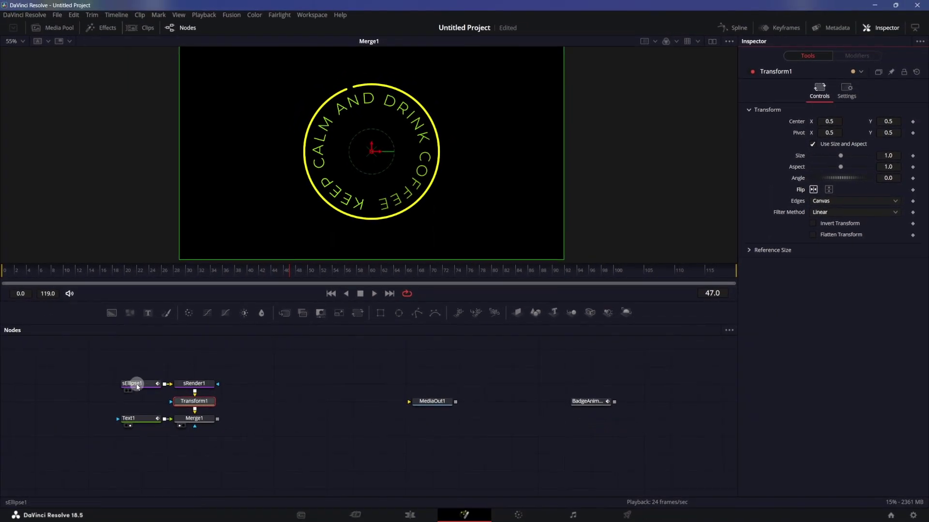
{"action": "left_click", "coordinate": [137, 386]}
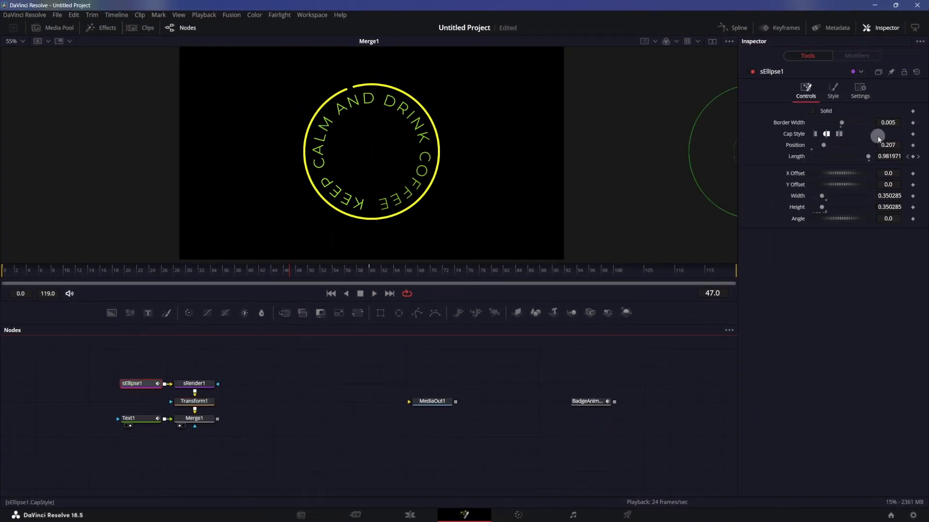
Step: Move the ring's stroke start Position to 0.803 and preview from frame 0
{"action": "left_click", "coordinate": [897, 142]}
{"action": "left_click_drag", "start_coordinate": [812, 145], "coordinate": [867, 160]}
{"action": "left_click", "coordinate": [331, 293]}
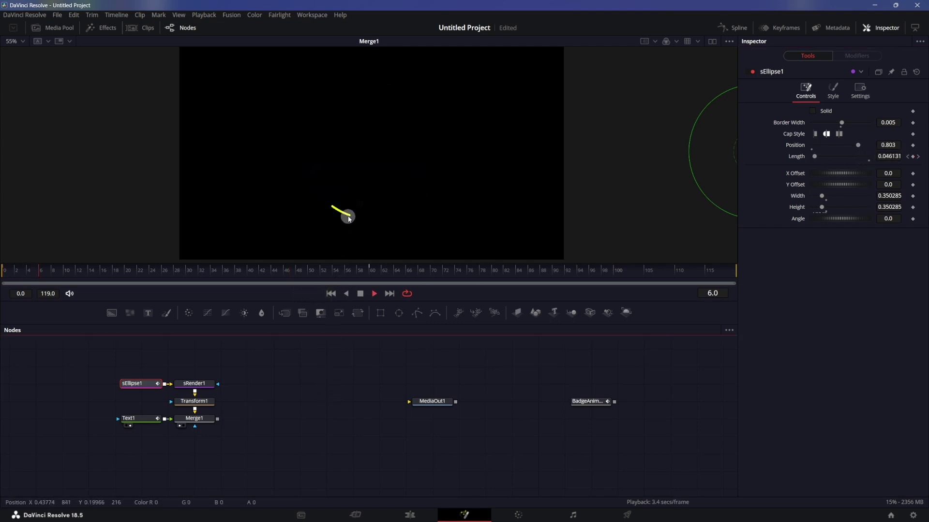
{"action": "key", "text": "space"}
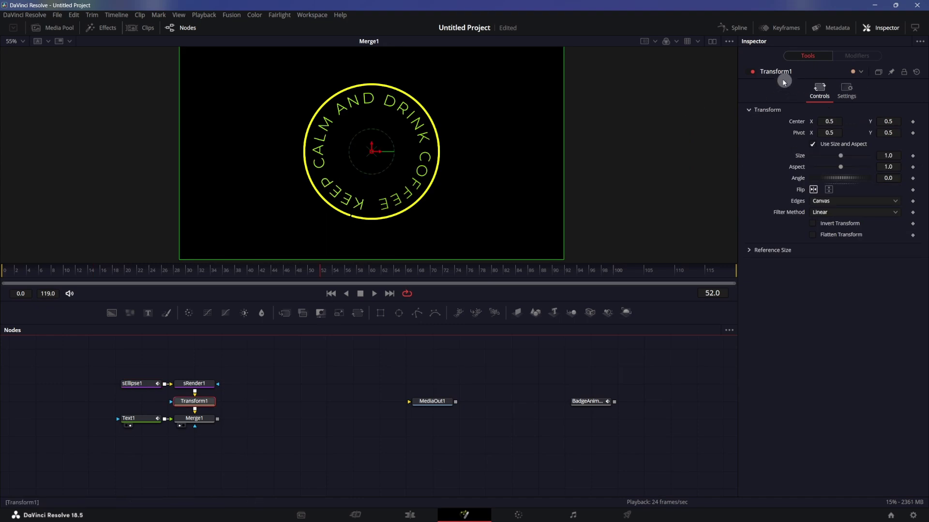
Step: Disable the Transform1 node and return to frame 0
{"action": "left_click", "coordinate": [752, 72]}
{"action": "key", "text": "space"}
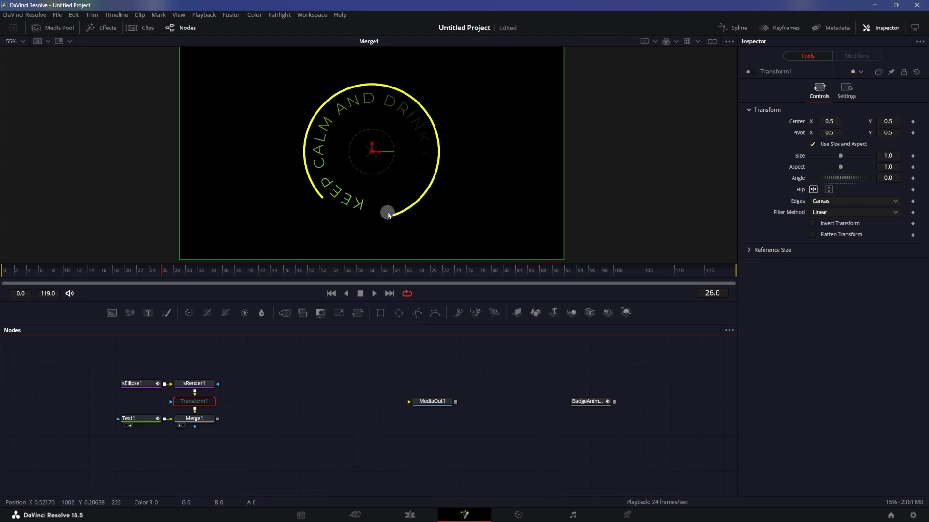
{"action": "left_click", "coordinate": [331, 293]}
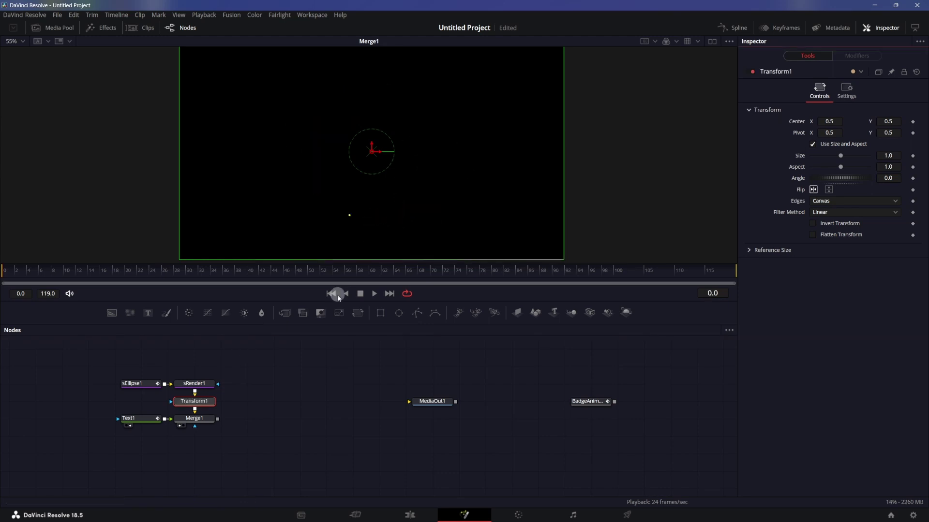
{"action": "scroll", "coordinate": [340, 222], "scroll_direction": "up", "scroll_amount": 2}
{"action": "scroll", "coordinate": [340, 223], "scroll_direction": "up", "scroll_amount": 3}
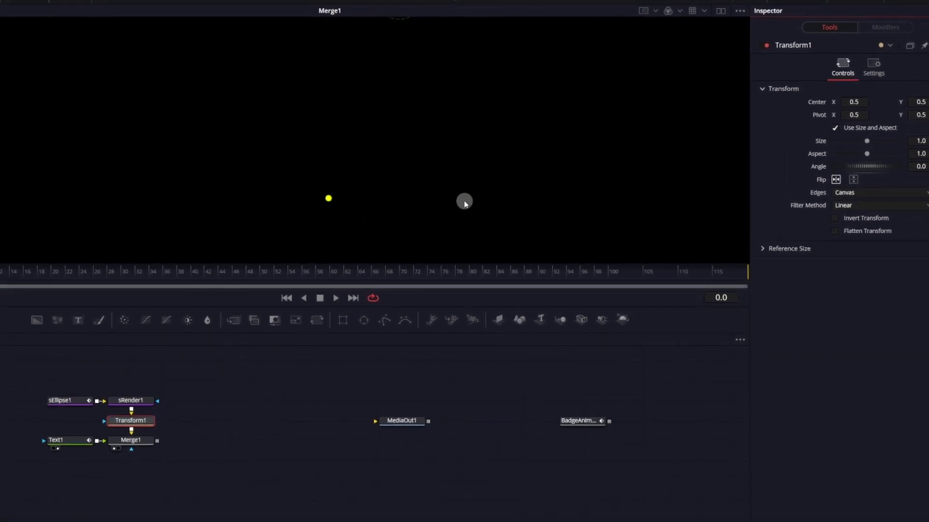
{"action": "left_click", "coordinate": [69, 402]}
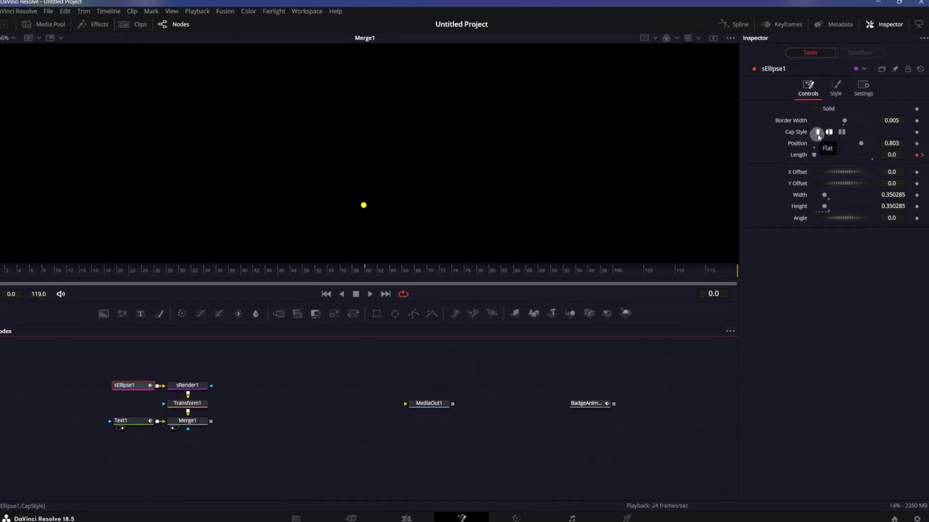
Step: Compare Flat and Rounded cap styles on the ring stroke at frames 12 and 0
{"action": "left_click", "coordinate": [817, 134]}
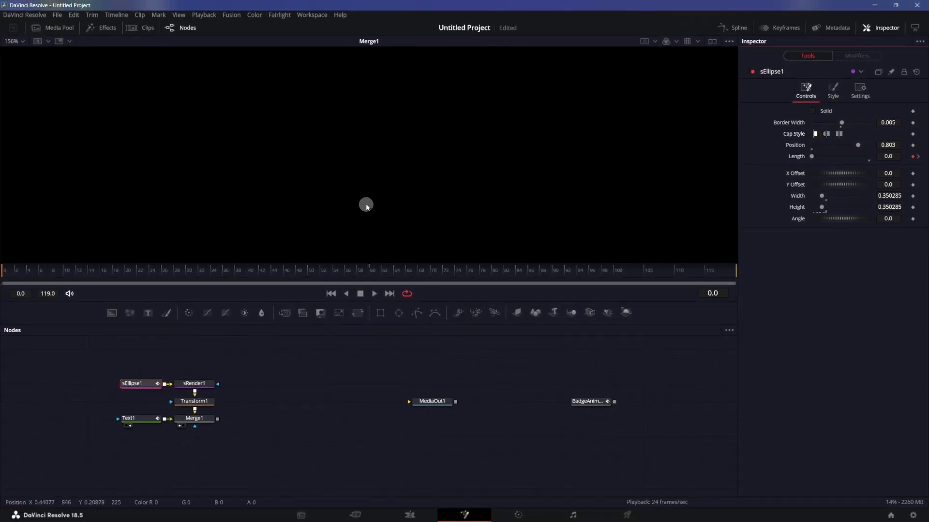
{"action": "left_click_drag", "start_coordinate": [70, 282], "coordinate": [73, 272]}
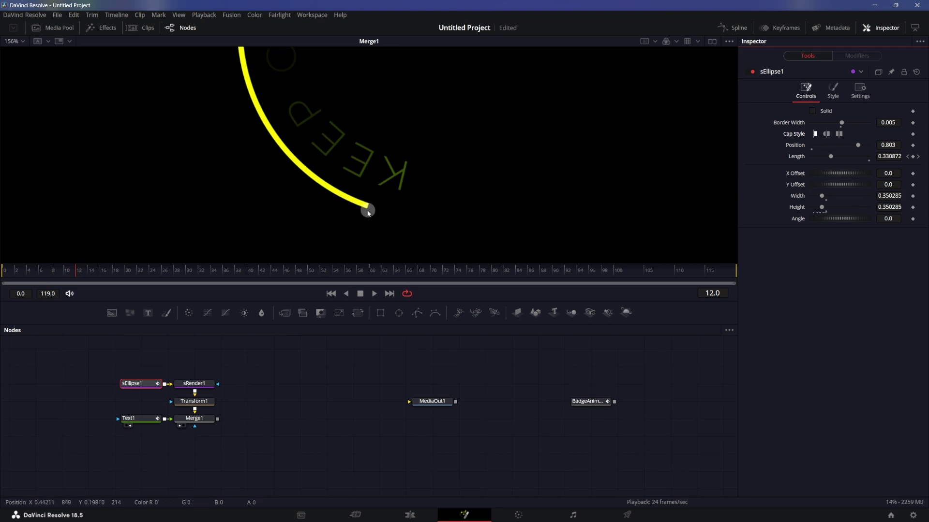
{"action": "left_click", "coordinate": [826, 134]}
{"action": "left_click_drag", "start_coordinate": [40, 269], "coordinate": [5, 270]}
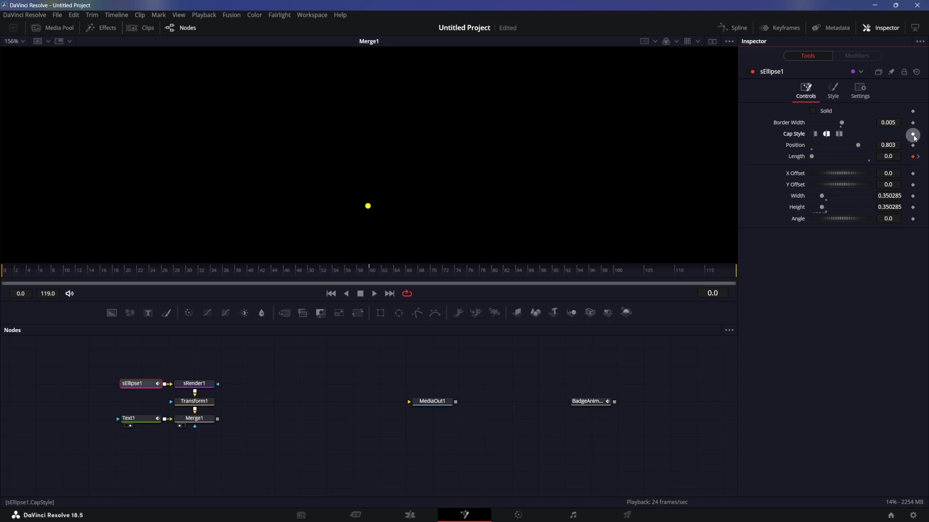
Step: Keyframe the ring's Cap Style to Flat at frame 0 and Rounded from frame 1
{"action": "left_click", "coordinate": [913, 135]}
{"action": "left_click", "coordinate": [839, 135]}
{"action": "left_click", "coordinate": [814, 139]}
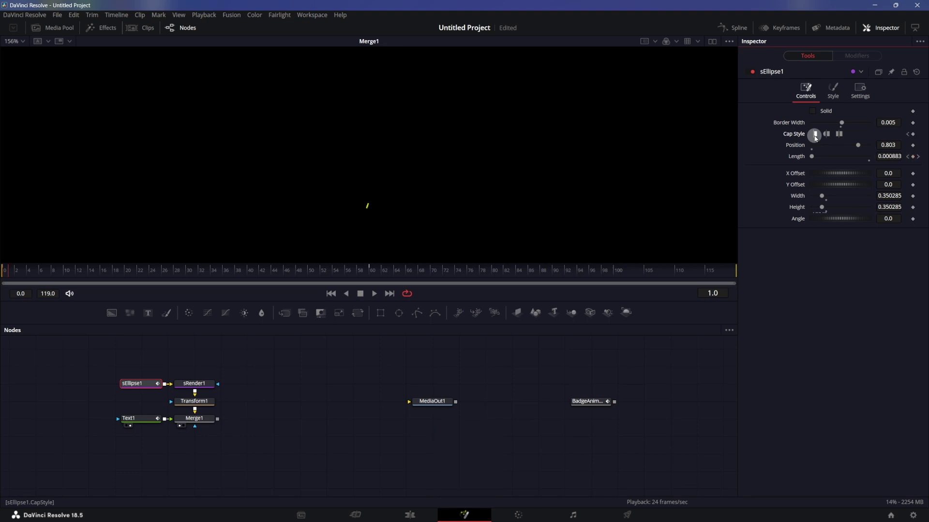
{"action": "key", "text": "Right"}
{"action": "left_click", "coordinate": [830, 135]}
{"action": "left_click", "coordinate": [828, 135]}
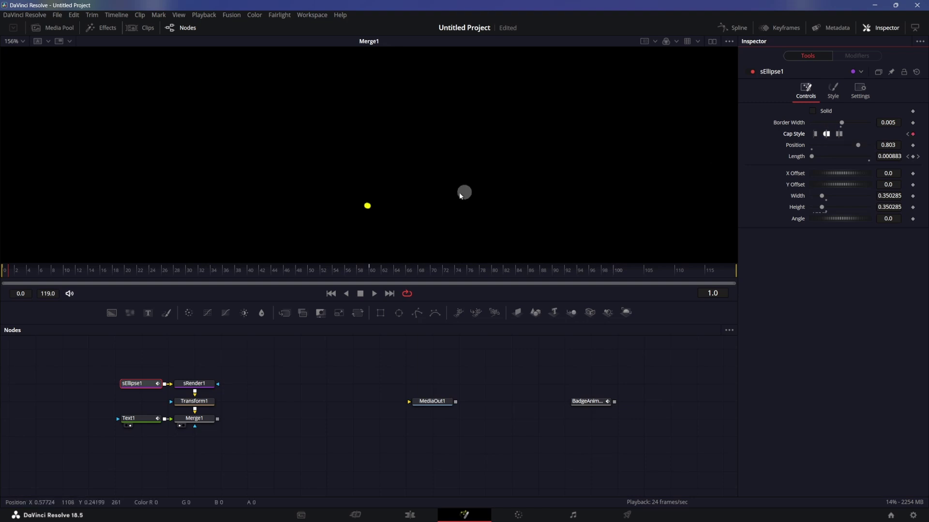
{"action": "left_click", "coordinate": [329, 294]}
Step: Fit the viewer and play the draw-on until the ring completes at frame 55, then return to start
{"action": "key", "text": "ctrl+f"}
{"action": "key", "text": "space"}
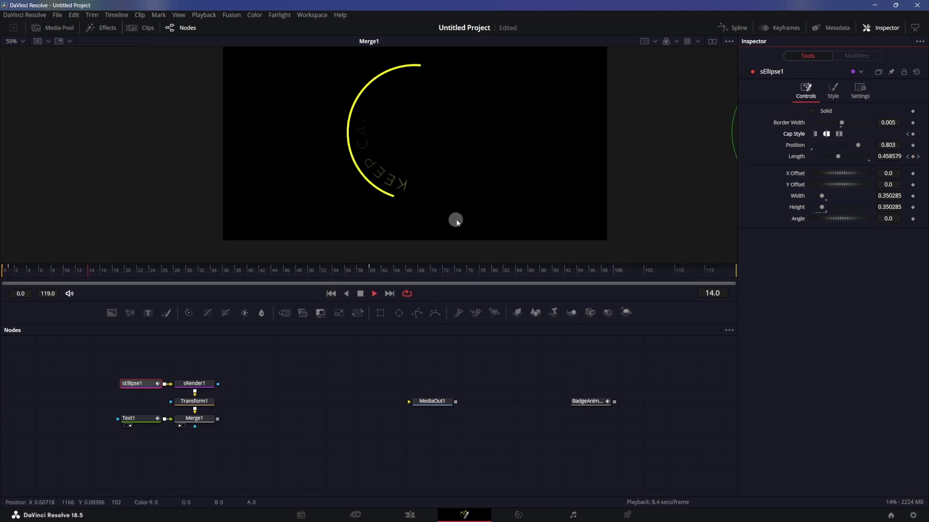
{"action": "key", "text": "space"}
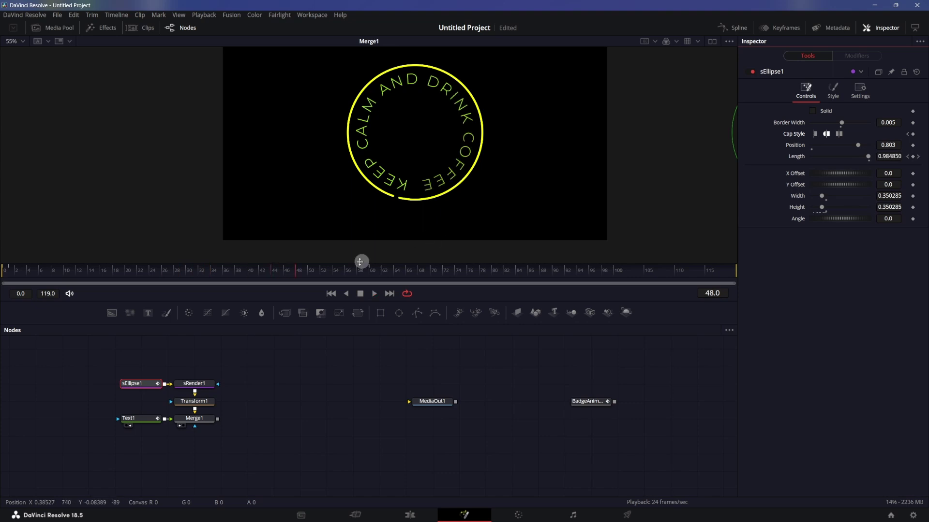
{"action": "left_click", "coordinate": [334, 295]}
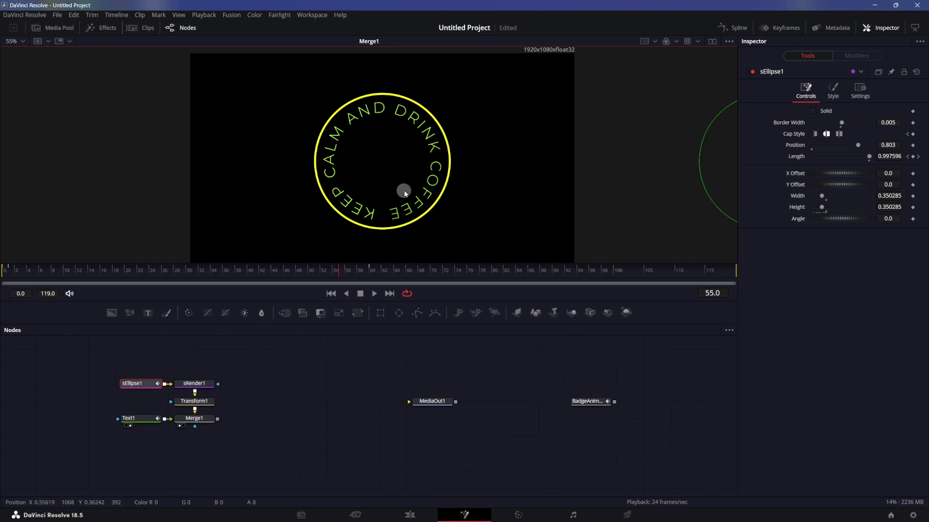
{"action": "scroll", "coordinate": [353, 191], "scroll_direction": "left", "scroll_amount": 2}
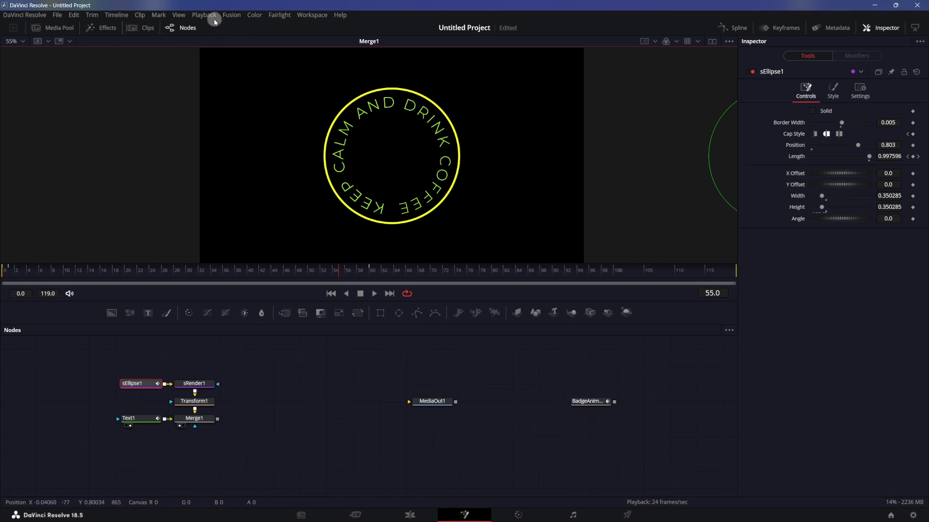
Step: Import Coffee Bean.svg as a CoffeeBean group and view it on its own
{"action": "left_click", "coordinate": [231, 15]}
{"action": "mouse_move", "coordinate": [263, 64]}
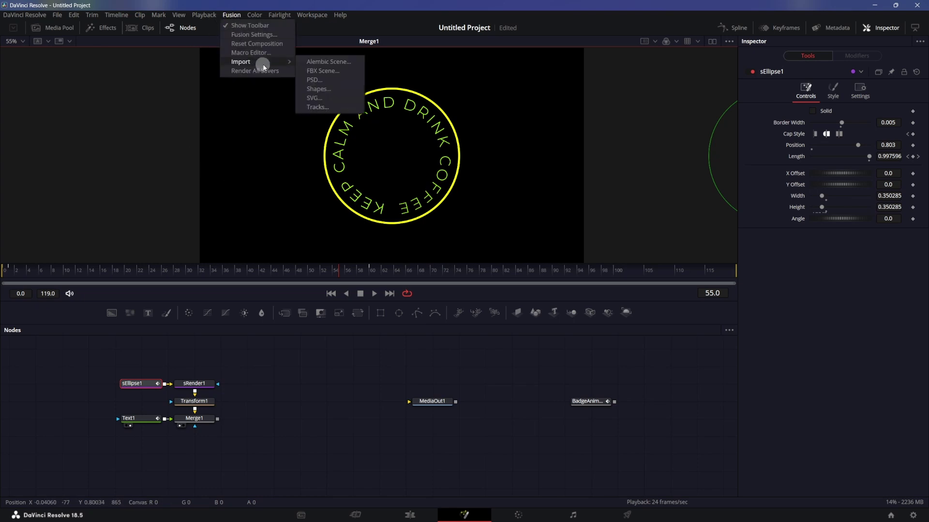
{"action": "left_click", "coordinate": [312, 98]}
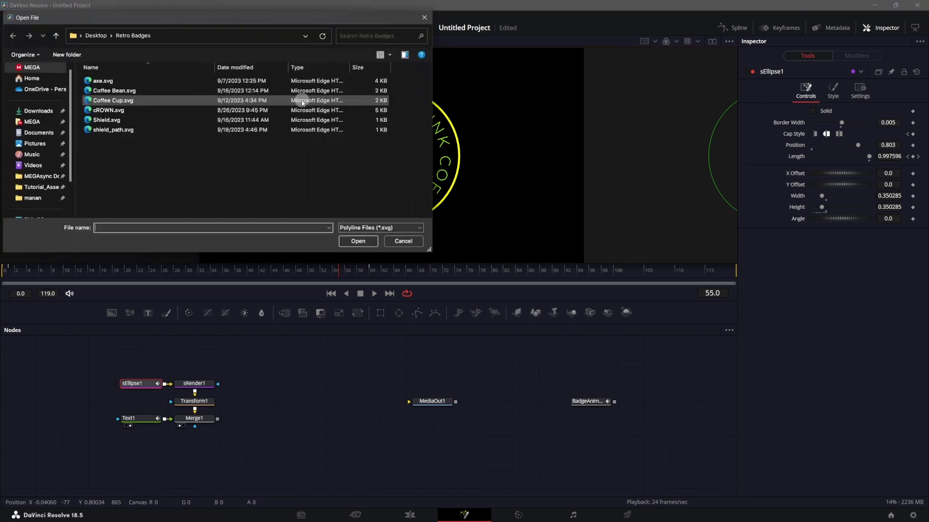
{"action": "double_click", "coordinate": [120, 90]}
{"action": "left_click", "coordinate": [520, 290]}
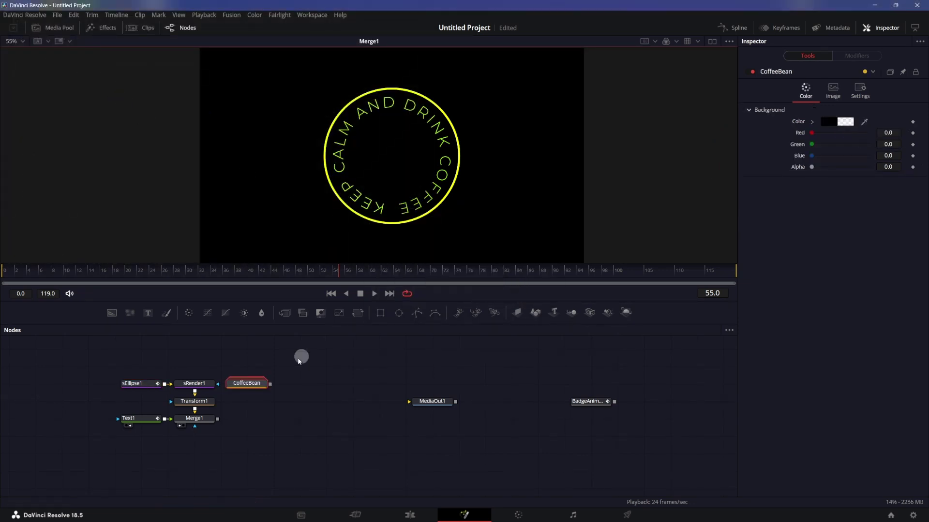
{"action": "left_click_drag", "start_coordinate": [385, 204], "coordinate": [383, 200]}
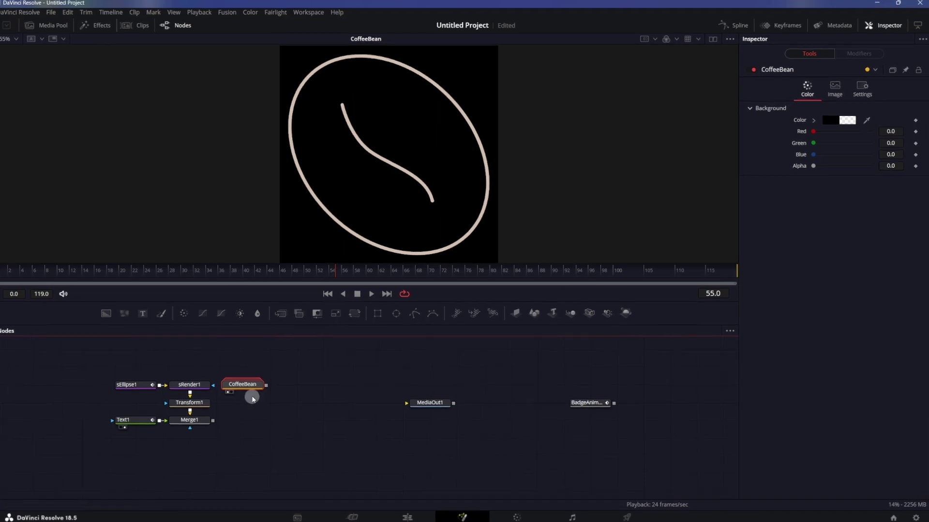
Step: Merge the CoffeeBean group over the text ring via Merge3 and select its Background1 node
{"action": "left_click_drag", "start_coordinate": [300, 354], "coordinate": [198, 427]}
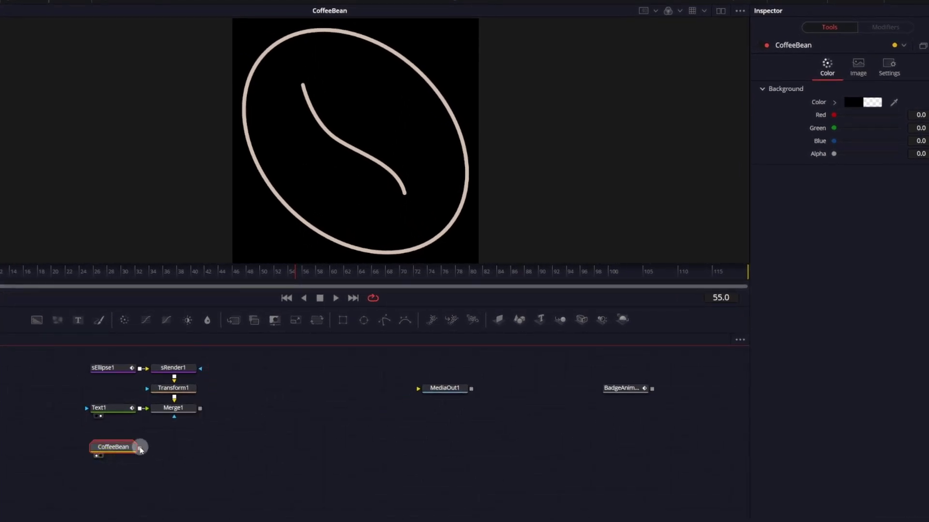
{"action": "left_click_drag", "start_coordinate": [140, 449], "coordinate": [201, 411]}
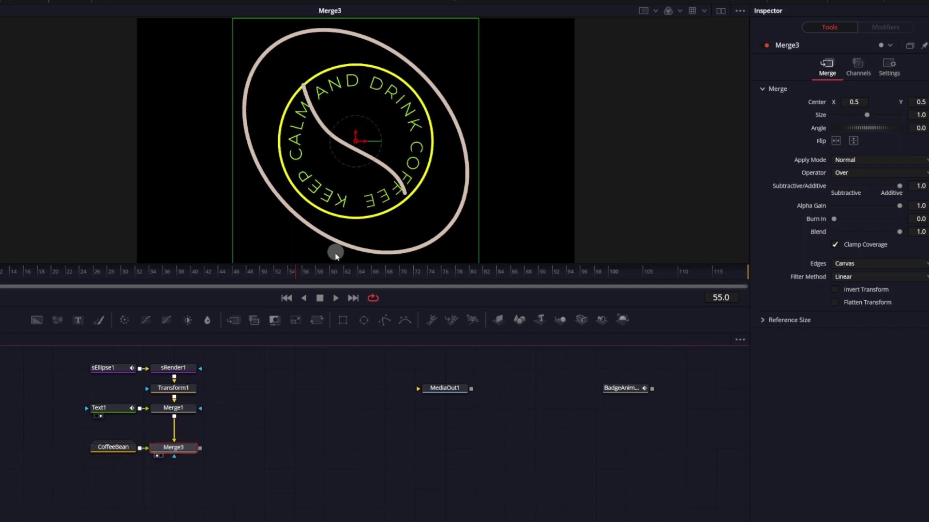
{"action": "double_click", "coordinate": [109, 448]}
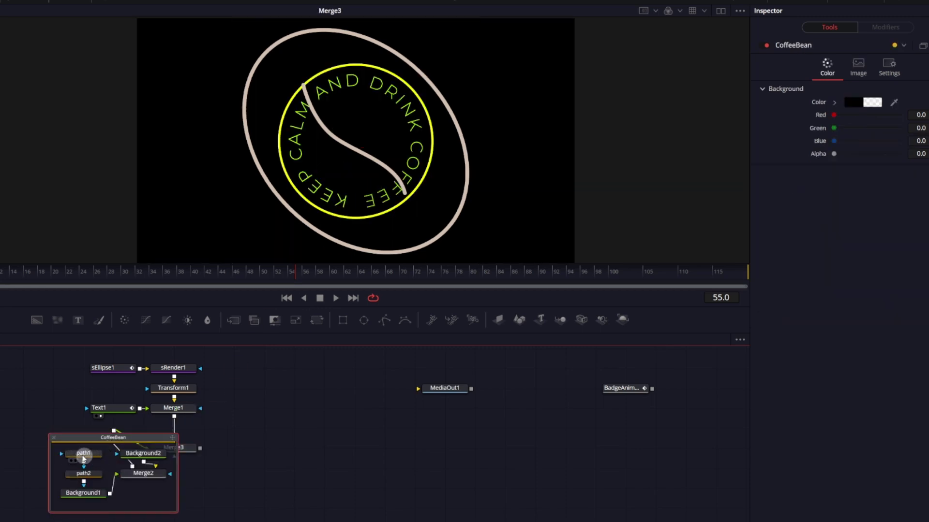
{"action": "left_click_drag", "start_coordinate": [97, 437], "coordinate": [7, 440]}
{"action": "left_click_drag", "start_coordinate": [140, 477], "coordinate": [211, 451]}
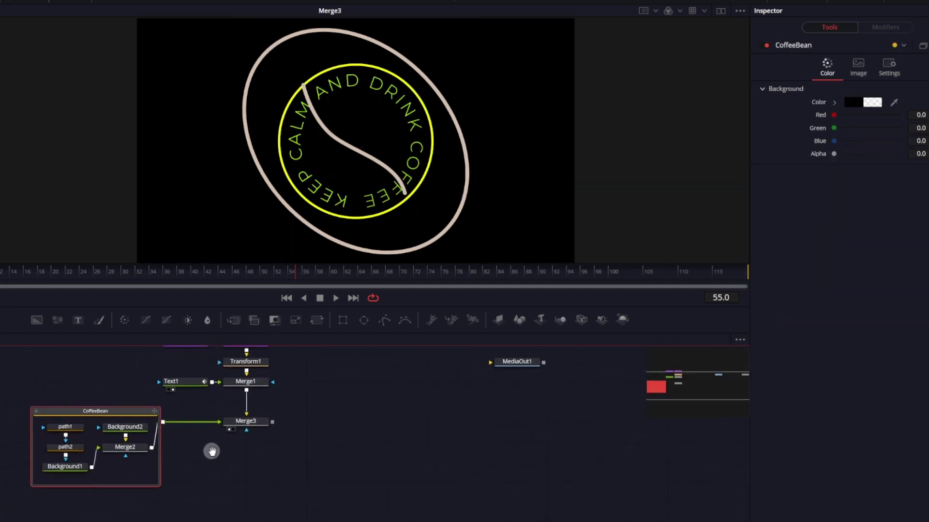
{"action": "left_click", "coordinate": [72, 471]}
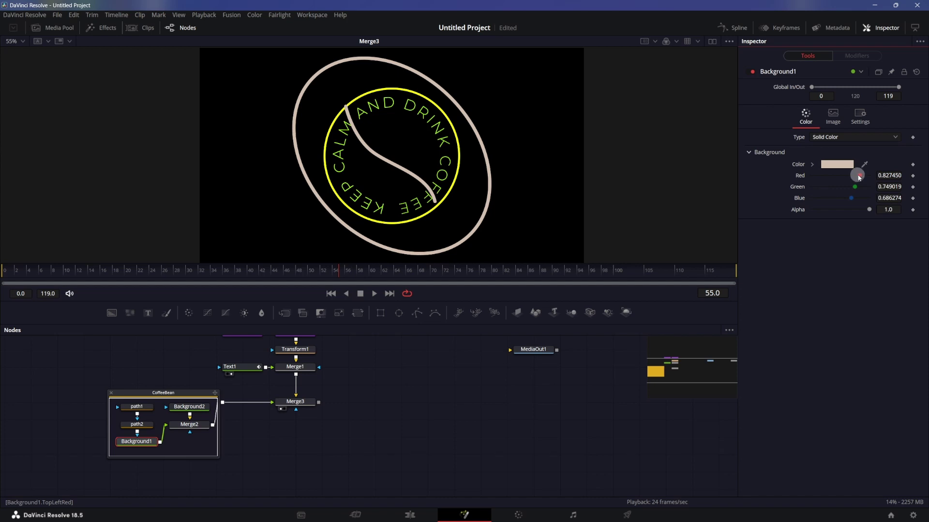
Step: Make the coffee bean outline yellow (R1 G1 B0) and select path1
{"action": "left_click_drag", "start_coordinate": [858, 177], "coordinate": [811, 198]}
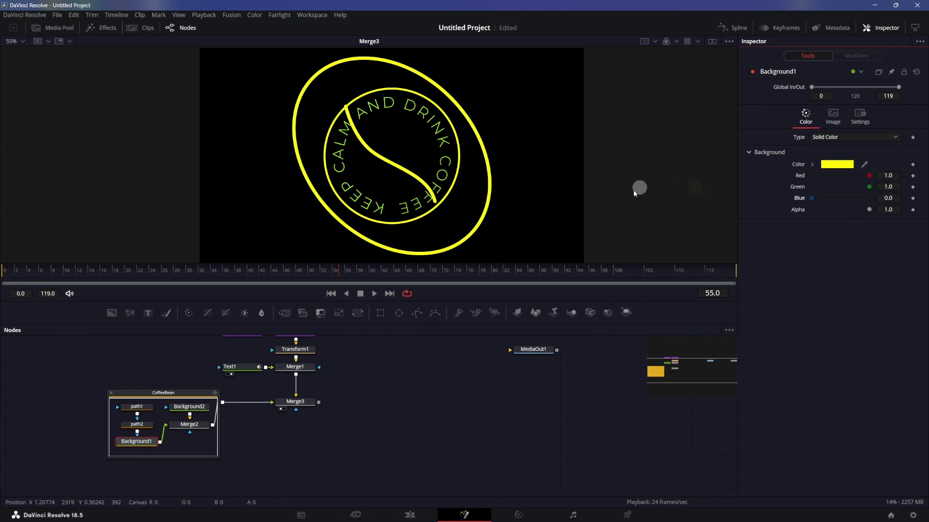
{"action": "left_click", "coordinate": [137, 411]}
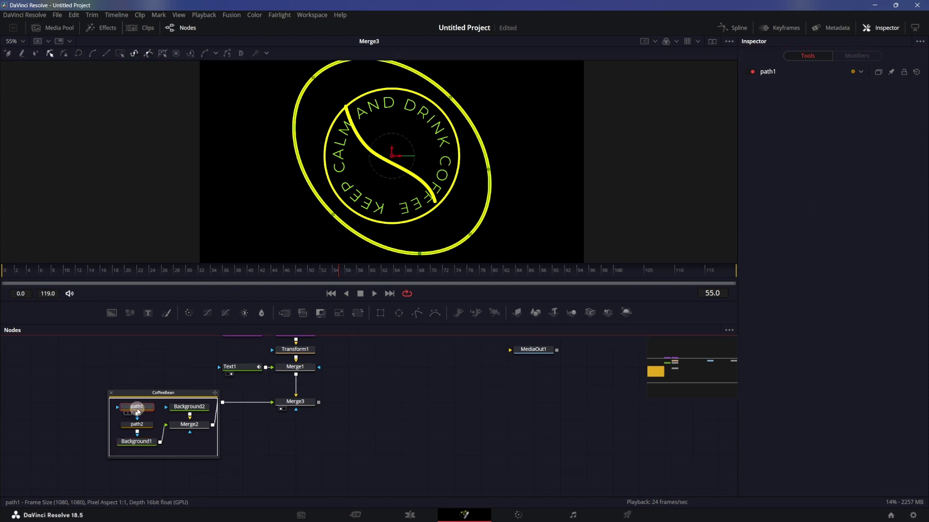
{"action": "left_click", "coordinate": [137, 424]}
{"action": "left_click", "coordinate": [137, 408]}
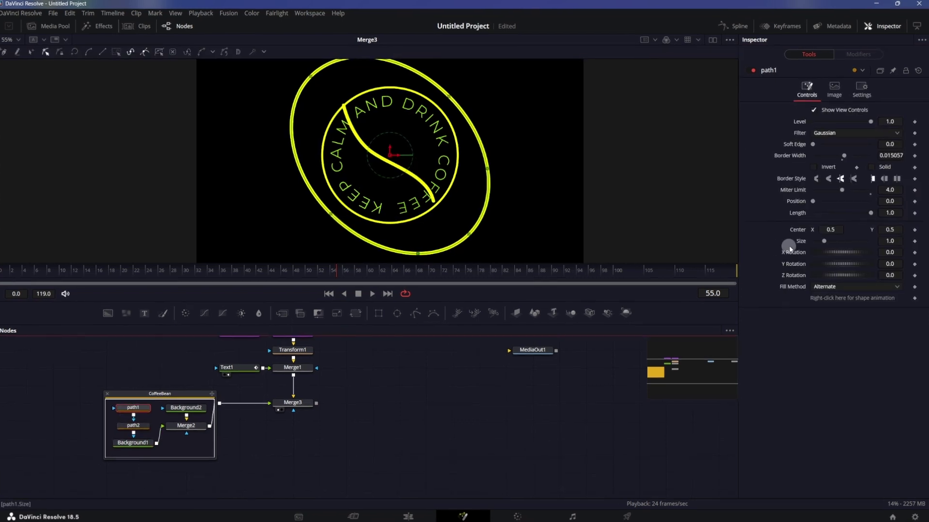
{"action": "left_click_drag", "start_coordinate": [822, 241], "coordinate": [816, 242]}
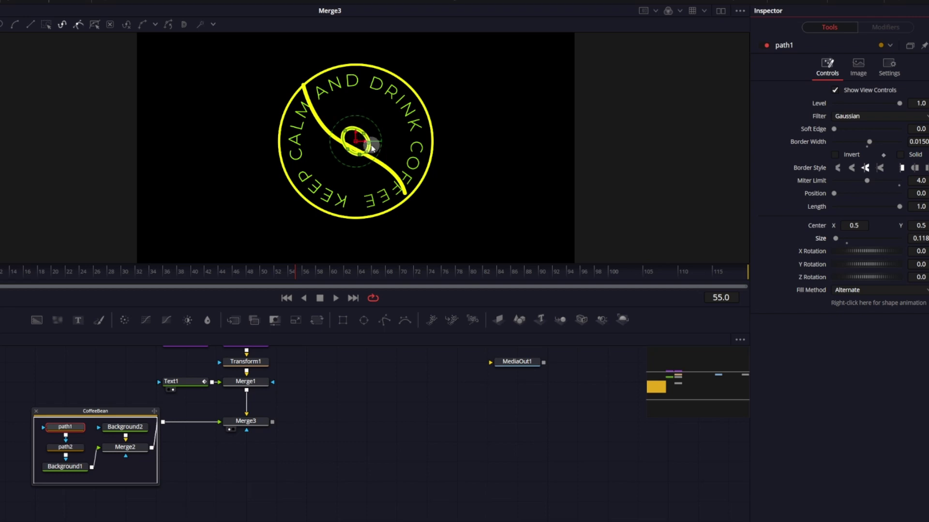
{"action": "key", "text": "ctrl+z"}
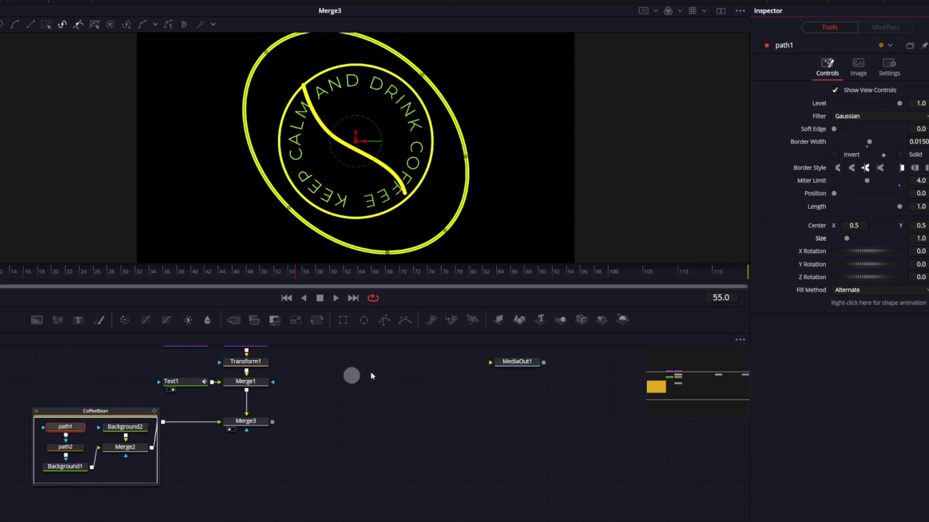
Step: Publish path1's Size and connect path2's Size to it
{"action": "right_click", "coordinate": [822, 242]}
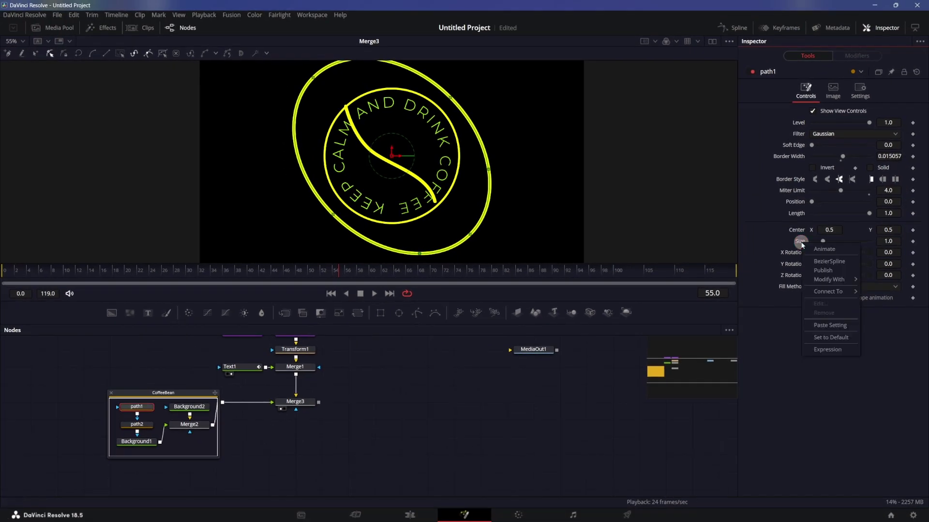
{"action": "left_click", "coordinate": [820, 271]}
{"action": "left_click", "coordinate": [147, 425]}
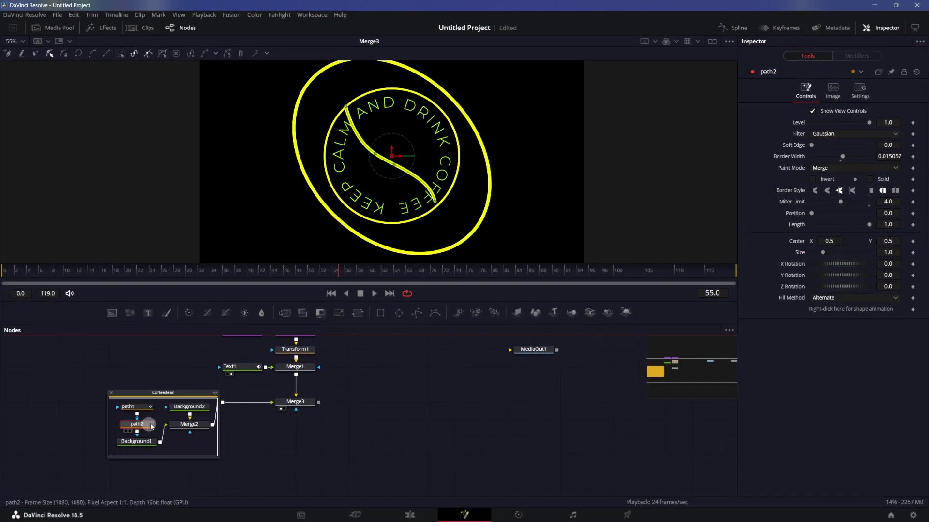
{"action": "right_click", "coordinate": [802, 254]}
{"action": "right_click", "coordinate": [802, 256]}
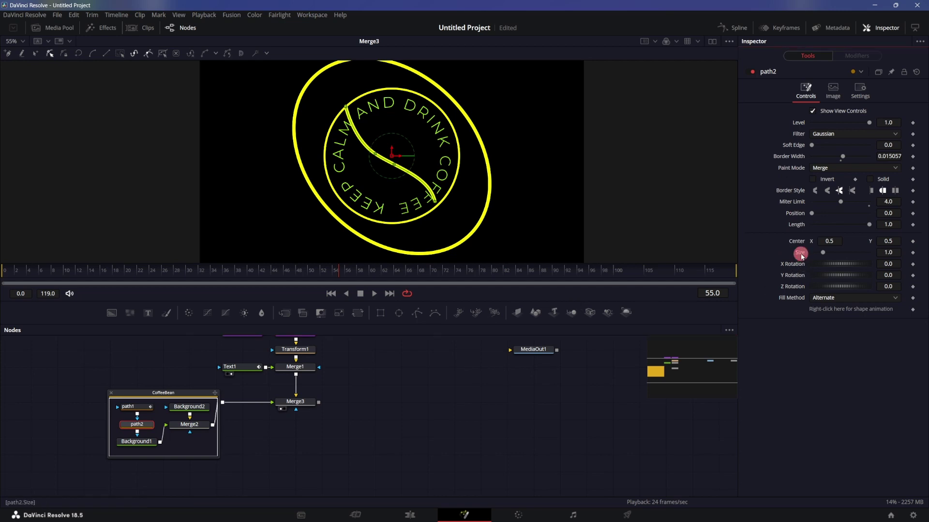
{"action": "mouse_move", "coordinate": [833, 303]}
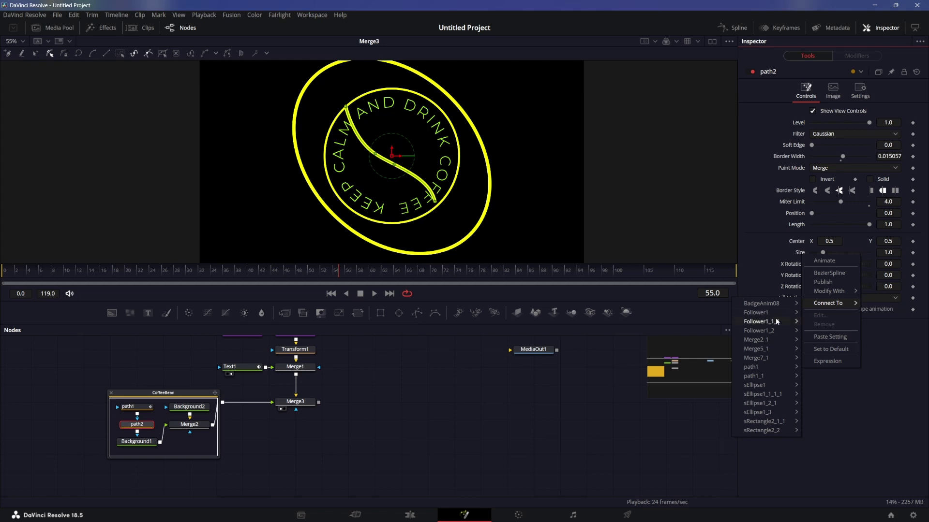
{"action": "left_click", "coordinate": [818, 369]}
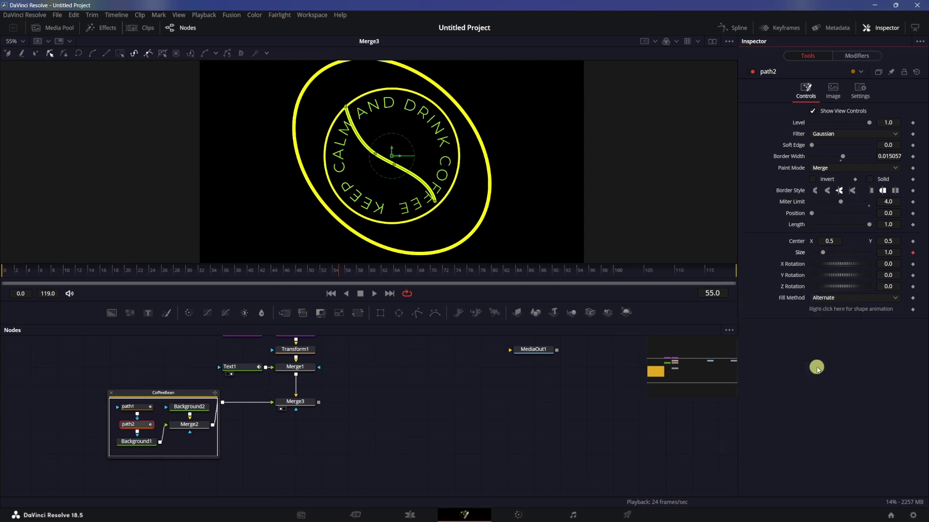
Step: Shrink the coffee bean to size 0.126 and publish path2's Border Width
{"action": "left_click_drag", "start_coordinate": [892, 254], "coordinate": [495, 217]}
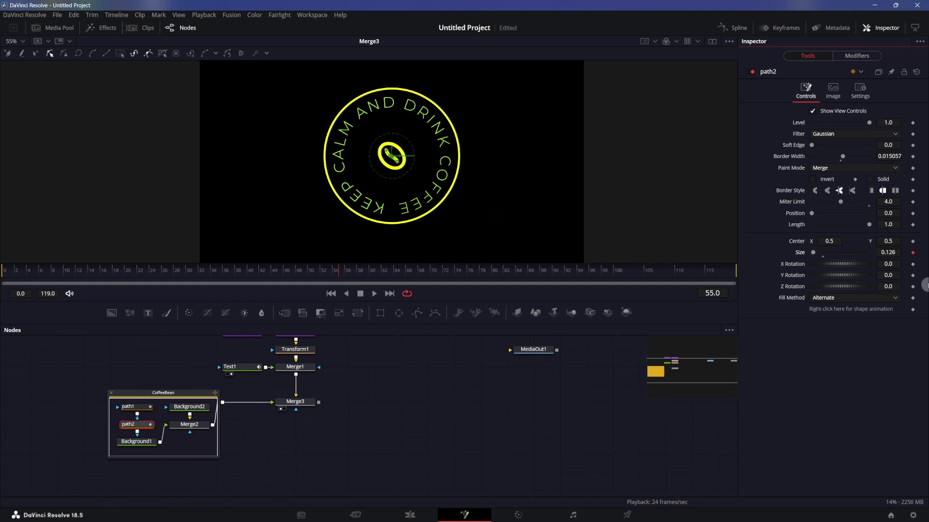
{"action": "right_click", "coordinate": [790, 159]}
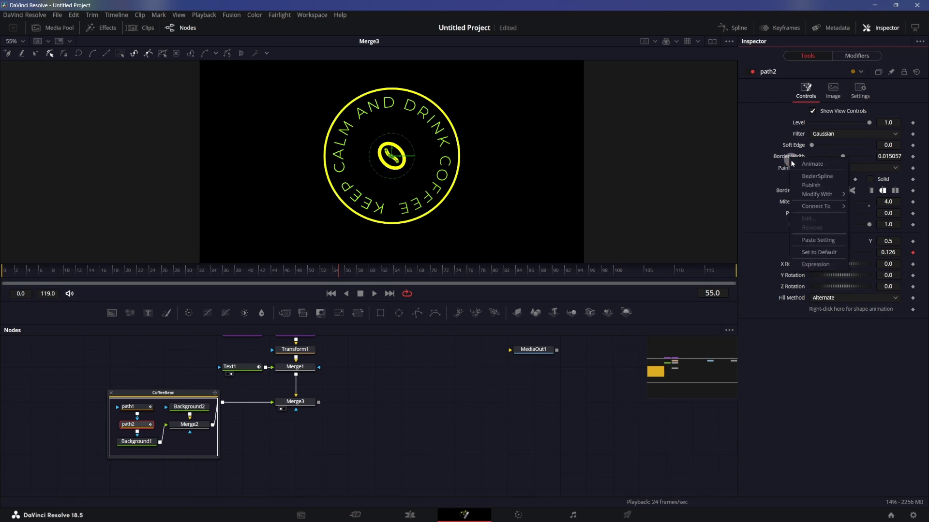
{"action": "left_click", "coordinate": [806, 186]}
Step: Connect path1's Border Width to path2's and thin both strokes to 0.007057
{"action": "left_click", "coordinate": [136, 410]}
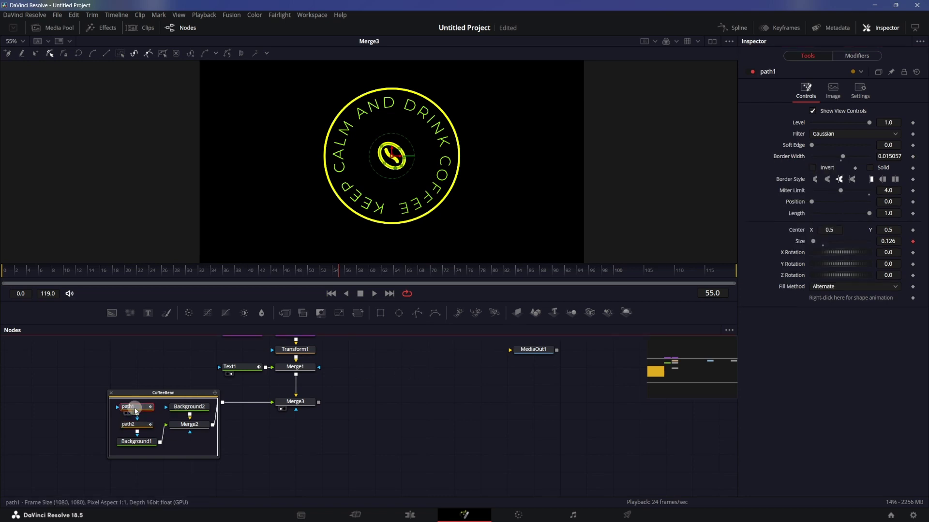
{"action": "right_click", "coordinate": [793, 158]}
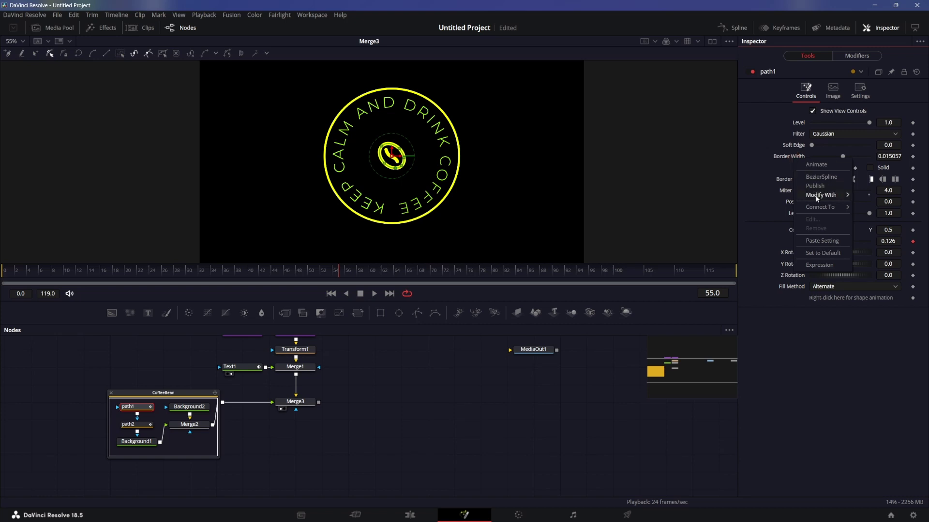
{"action": "mouse_move", "coordinate": [821, 208]}
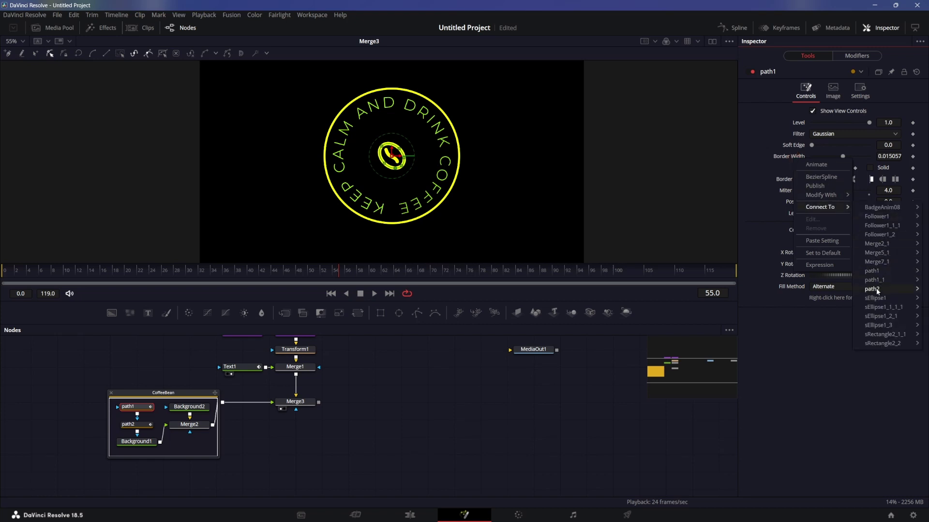
{"action": "left_click", "coordinate": [837, 293]}
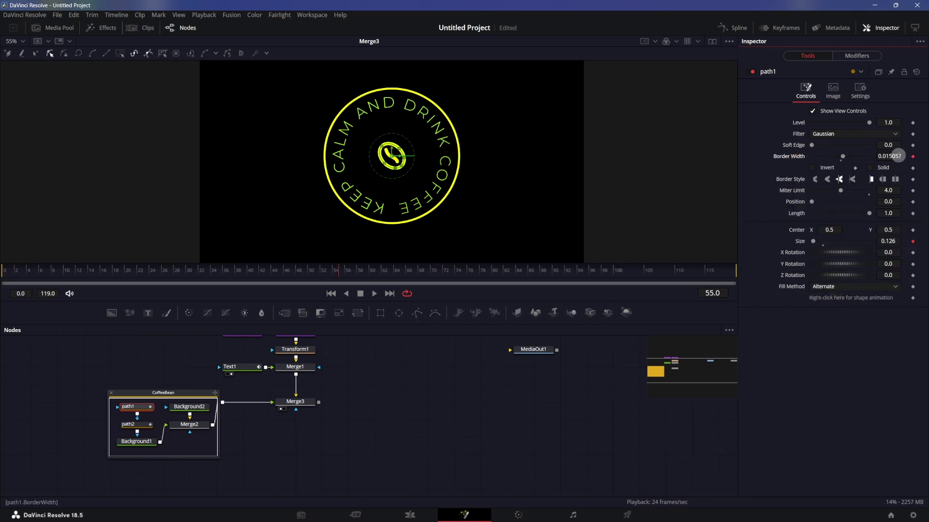
{"action": "left_click_drag", "start_coordinate": [897, 155], "coordinate": [863, 155]}
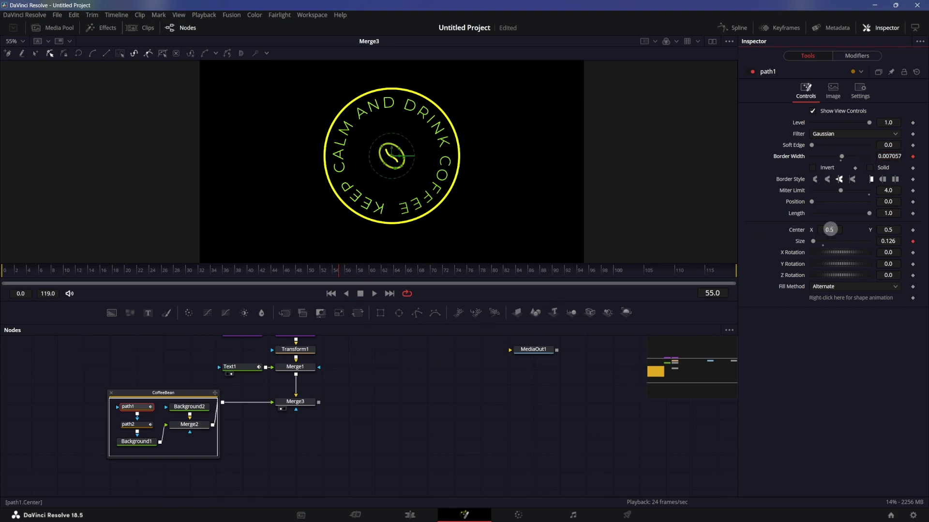
{"action": "left_click", "coordinate": [334, 295]}
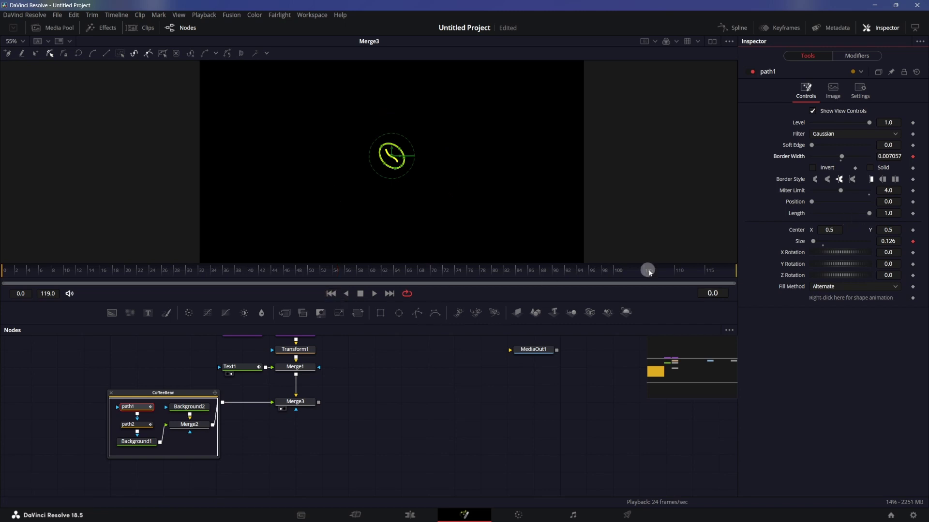
Step: Keyframe path1 Length at 0 on frame 0 and 1.0 on frame 60
{"action": "left_click_drag", "start_coordinate": [869, 213], "coordinate": [768, 211]}
{"action": "left_click", "coordinate": [912, 214]}
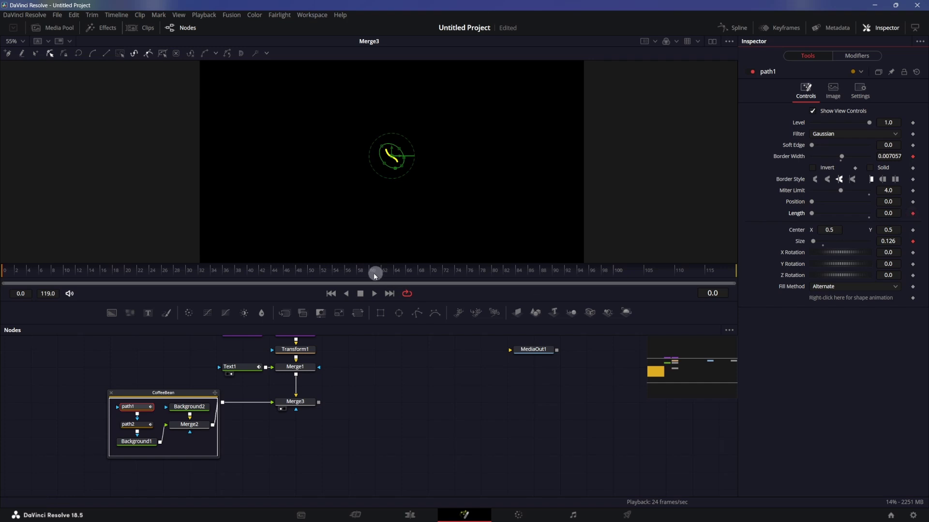
{"action": "left_click_drag", "start_coordinate": [334, 270], "coordinate": [371, 270]}
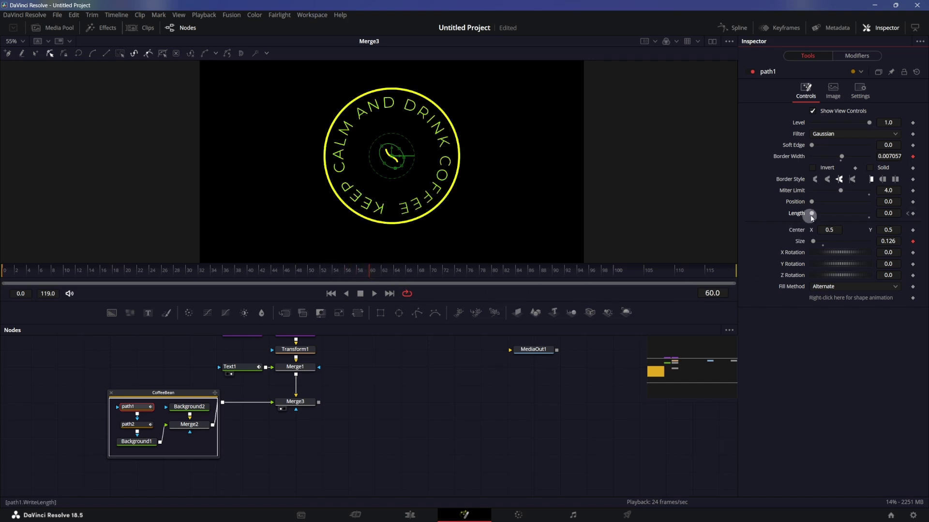
{"action": "left_click_drag", "start_coordinate": [811, 213], "coordinate": [877, 214]}
Step: Smooth the Length keyframes in the Spline editor and set Ease In to 100
{"action": "left_click", "coordinate": [730, 30]}
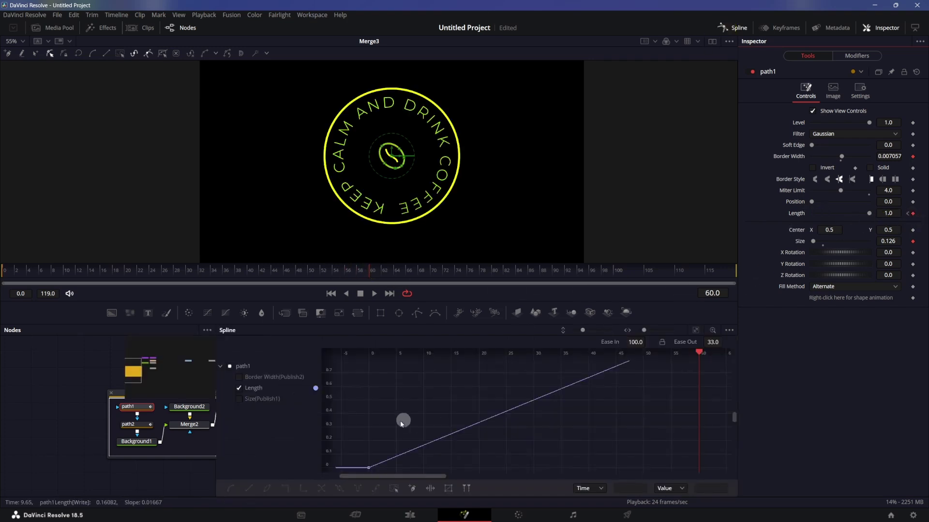
{"action": "left_click", "coordinate": [695, 330]}
{"action": "key", "text": "ctrl+a"}
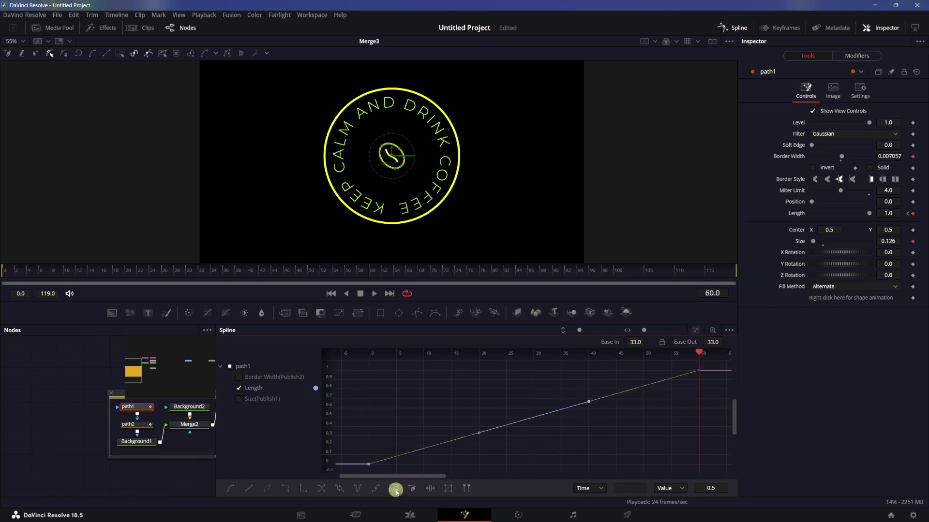
{"action": "key", "text": "s"}
{"action": "left_click_drag", "start_coordinate": [635, 342], "coordinate": [656, 344]}
{"action": "left_click", "coordinate": [732, 27]}
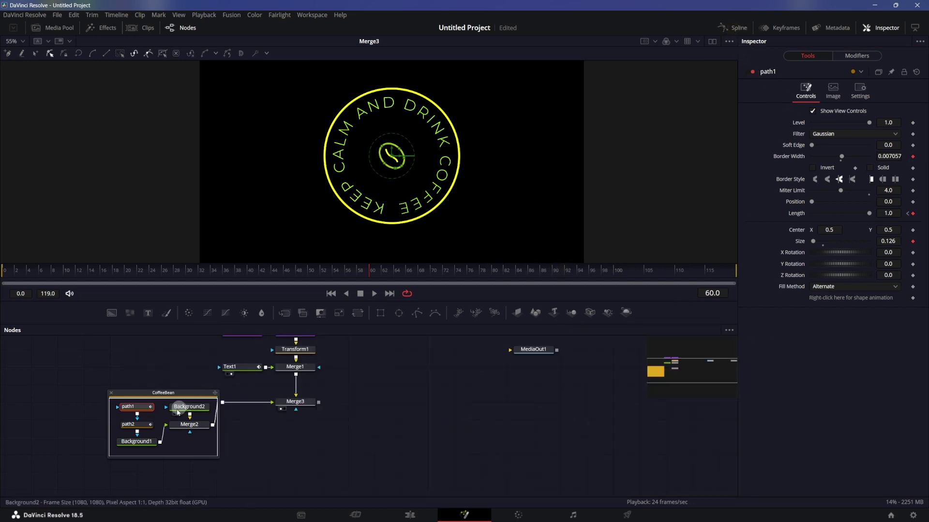
Step: Connect path2's Length to path1's Length, then return to frame 0 and deselect the nodes
{"action": "left_click", "coordinate": [137, 428]}
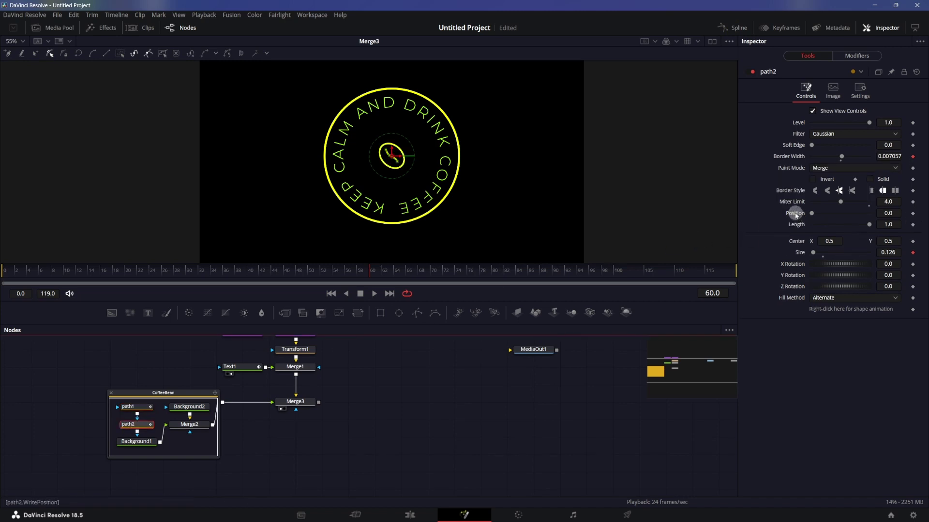
{"action": "right_click", "coordinate": [797, 228]}
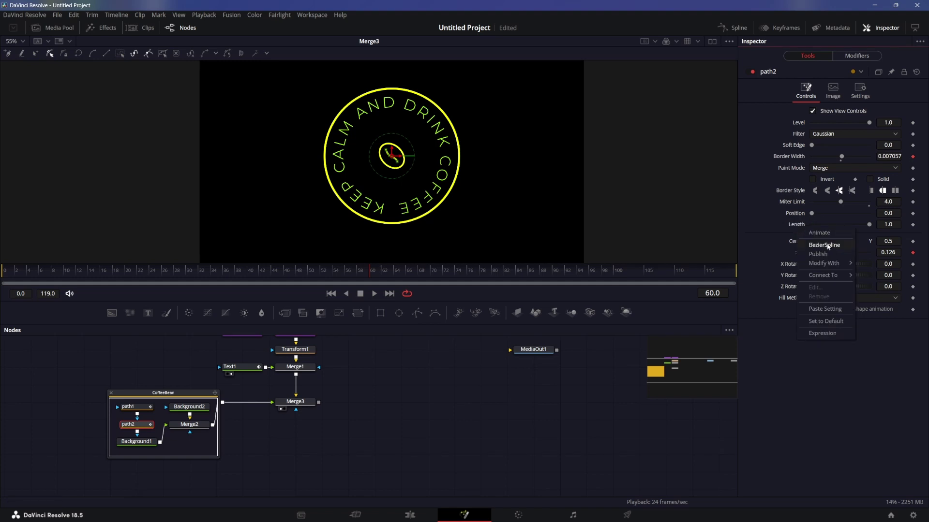
{"action": "mouse_move", "coordinate": [831, 279]}
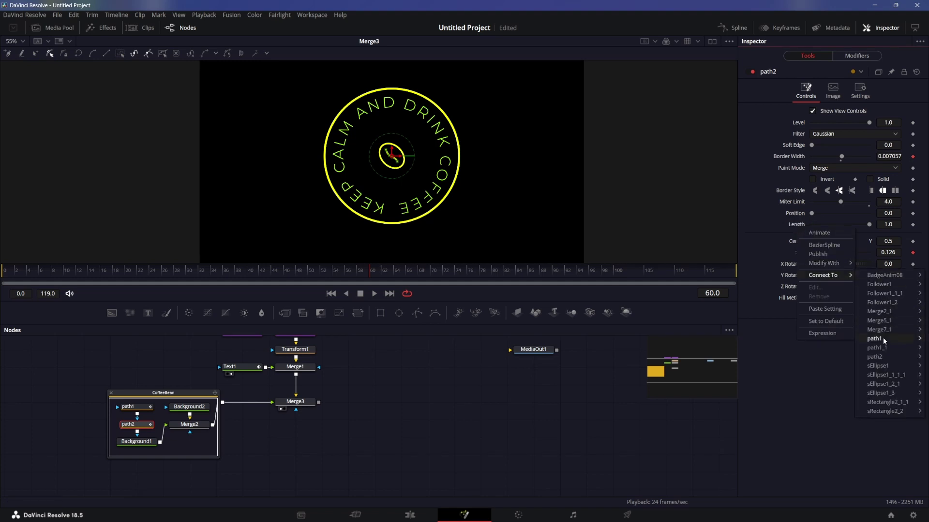
{"action": "left_click", "coordinate": [828, 339]}
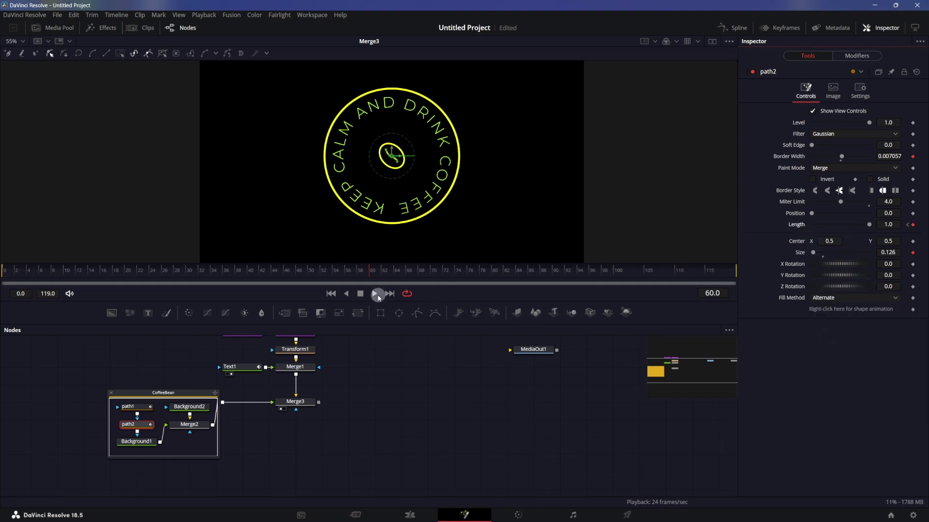
{"action": "left_click", "coordinate": [330, 293]}
{"action": "left_click", "coordinate": [371, 376]}
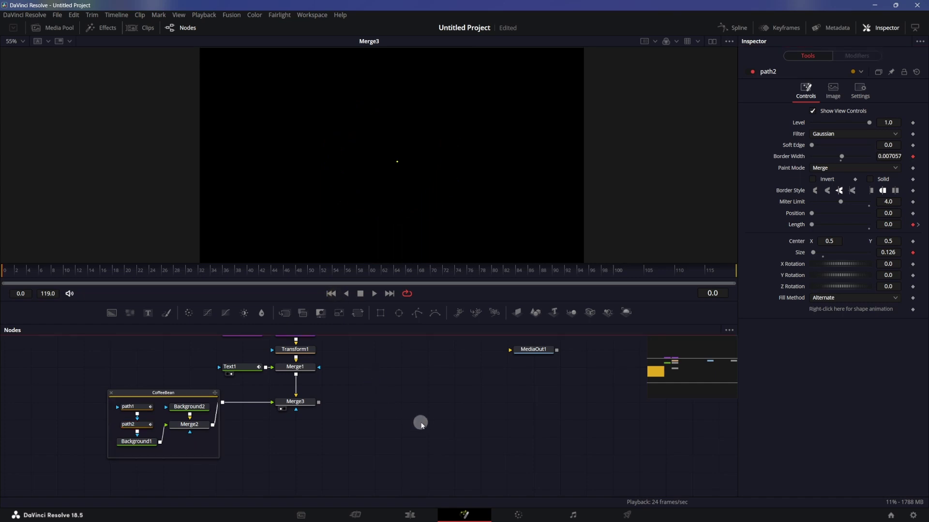